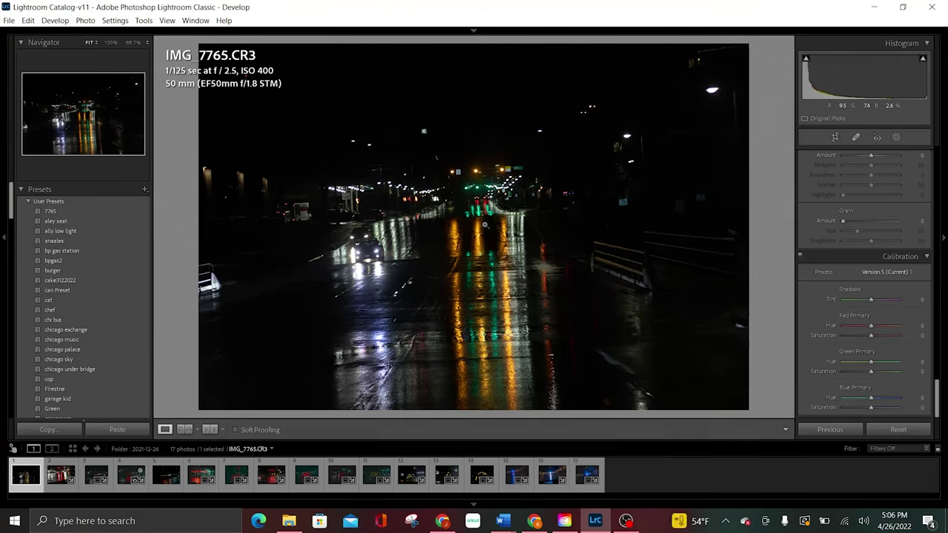
- Browse the other night photos in the filmstrip for comparison, finishing on the Firestone storefront shot IMG_7789.CR3
scroll(894, 224, up, 10)
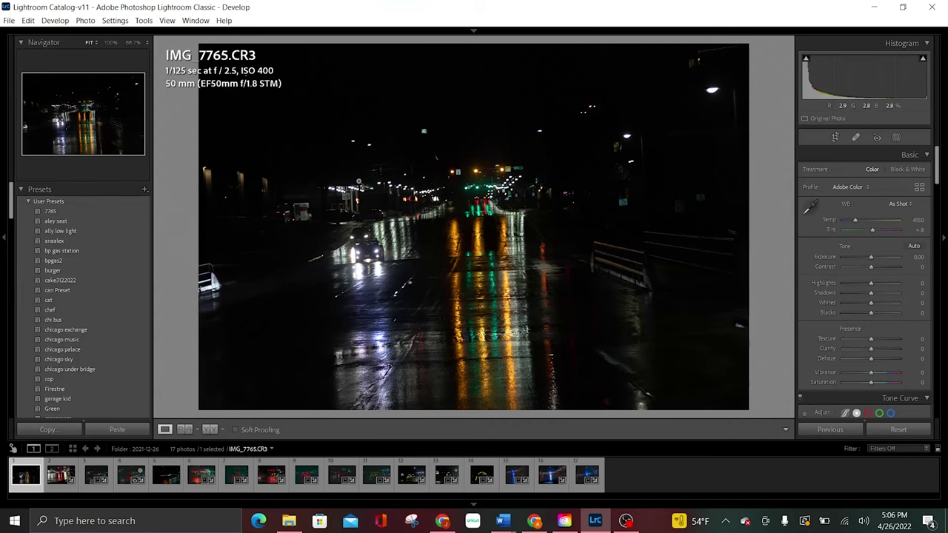
click(874, 6)
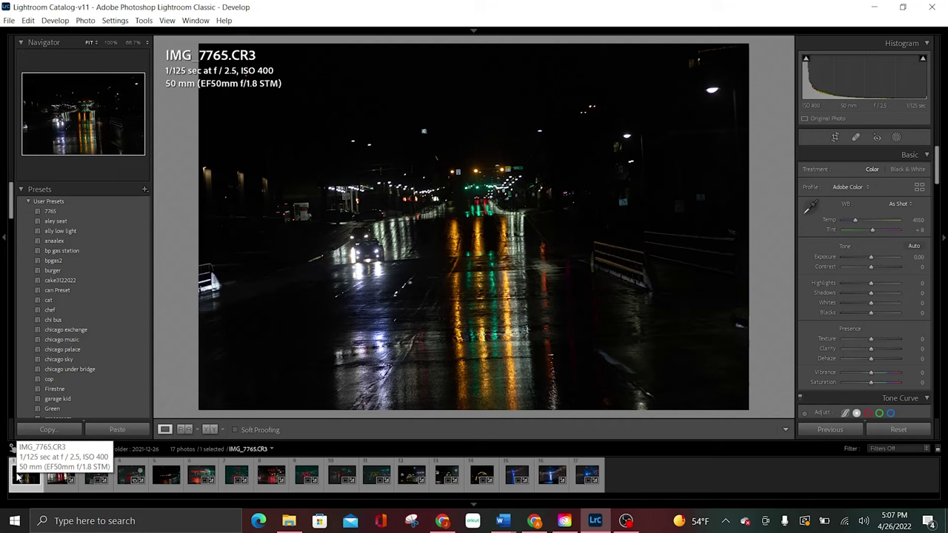
click(53, 480)
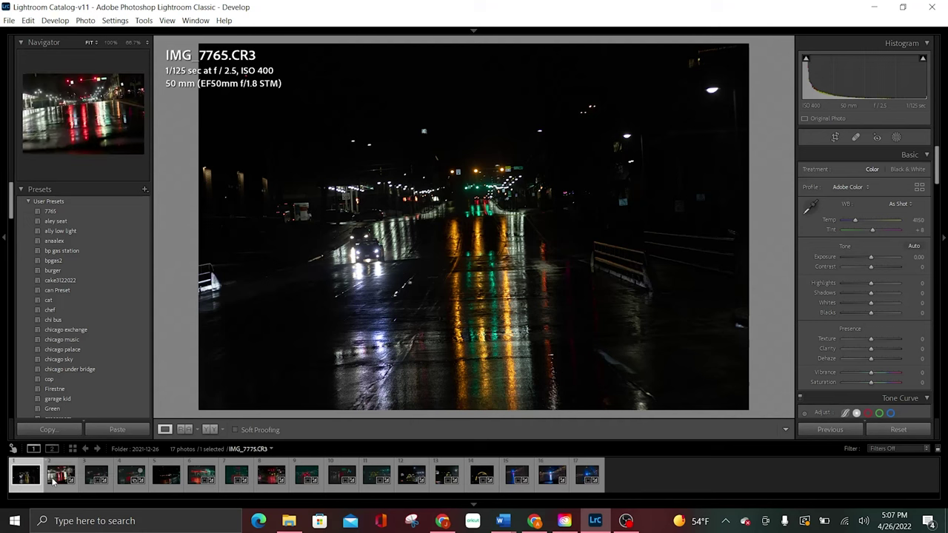
click(130, 480)
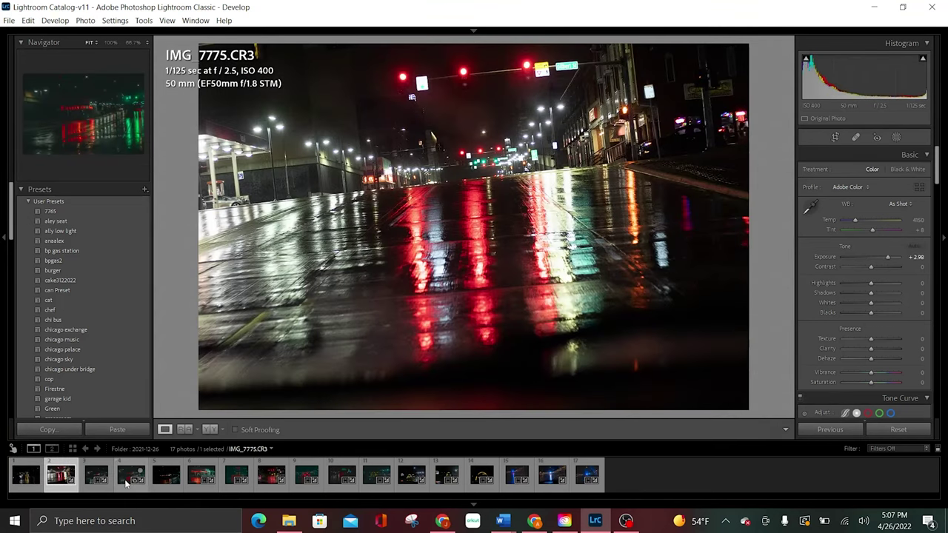
click(199, 478)
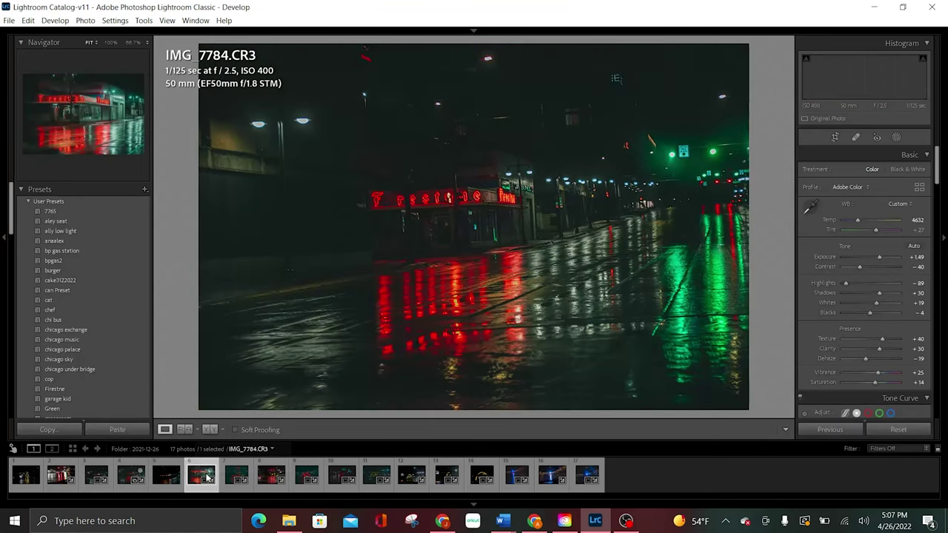
click(231, 480)
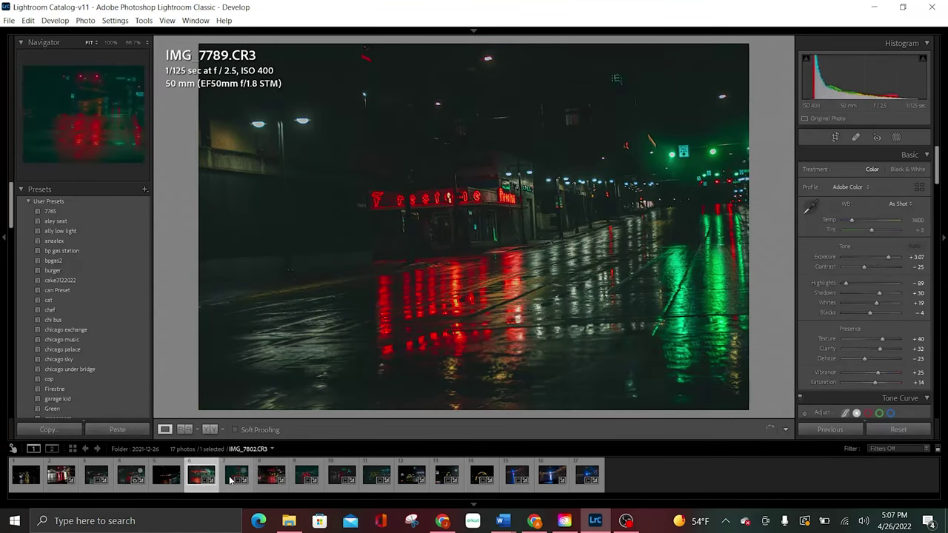
click(231, 480)
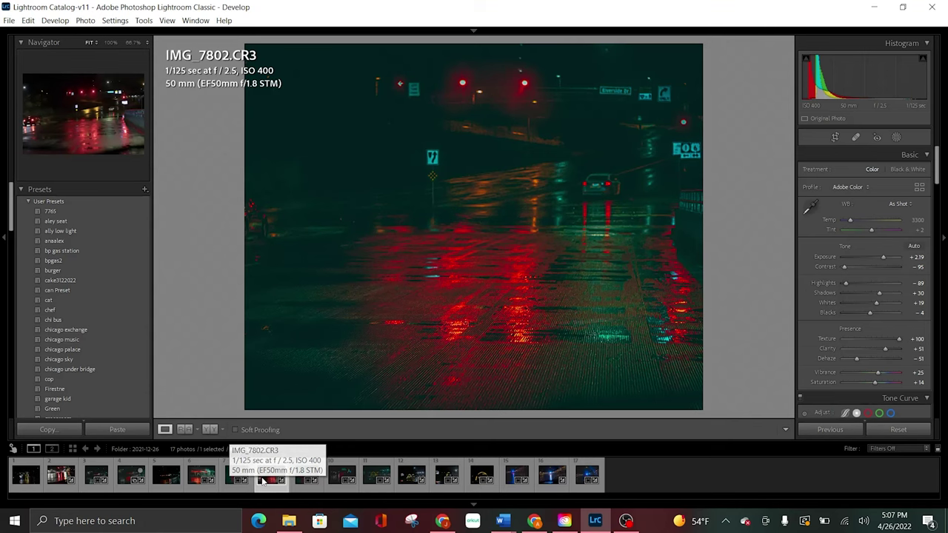
click(263, 480)
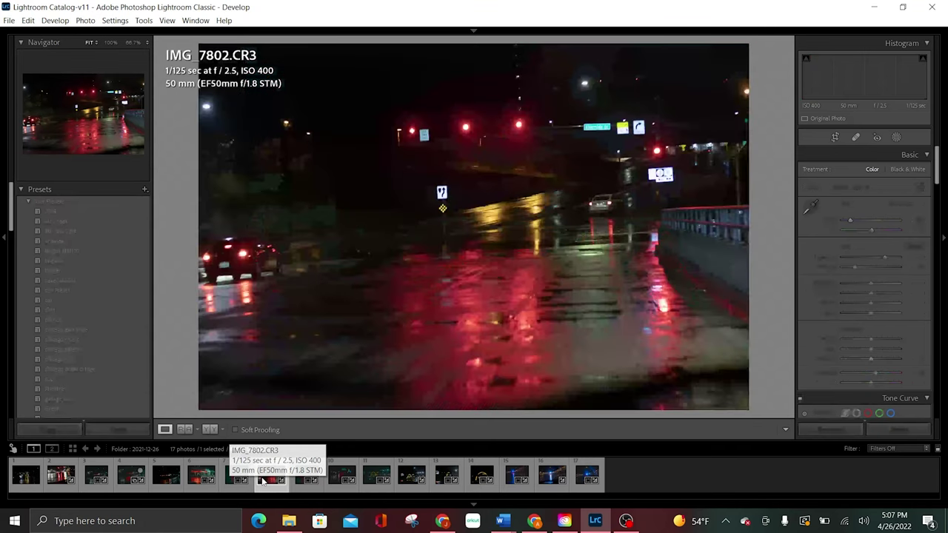
click(301, 475)
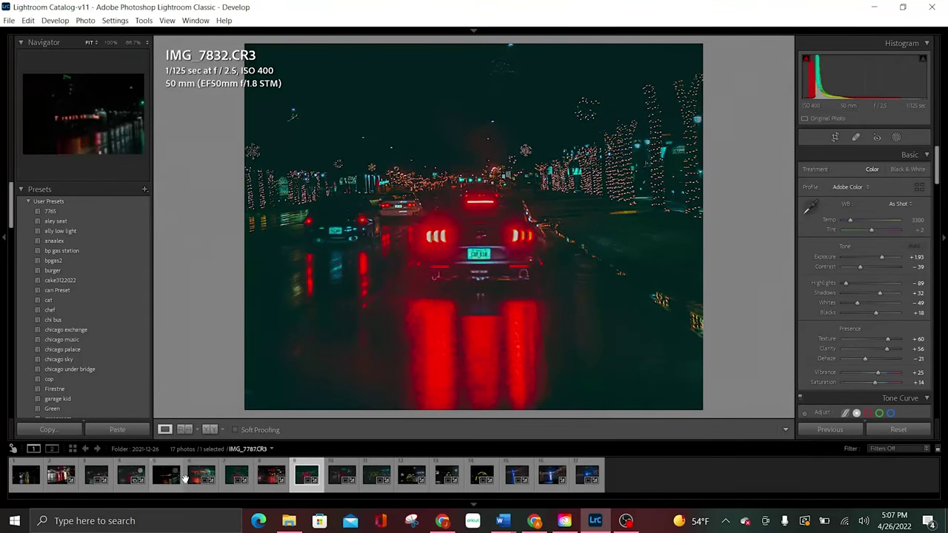
click(195, 480)
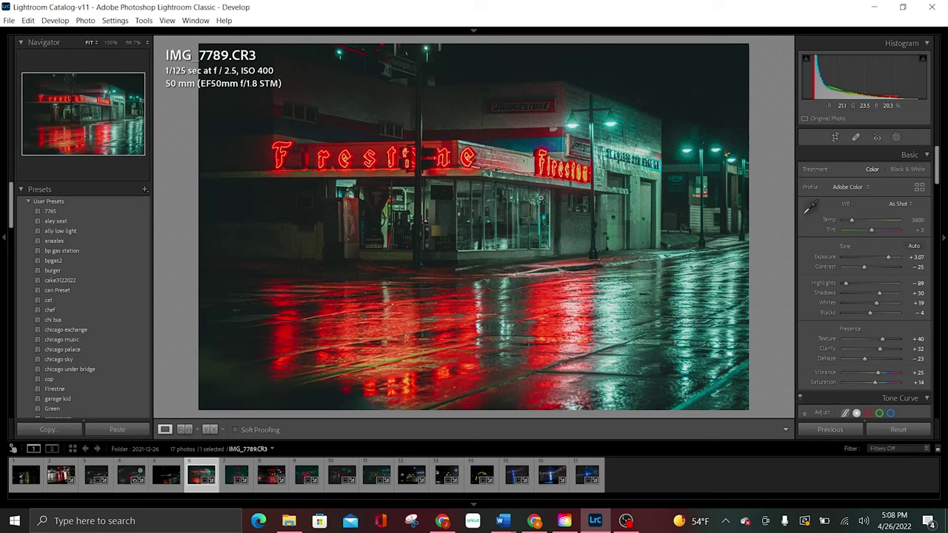
- Return to the unedited photo IMG_7765.CR3 and inspect the dark wet road near the oncoming car up close
click(22, 478)
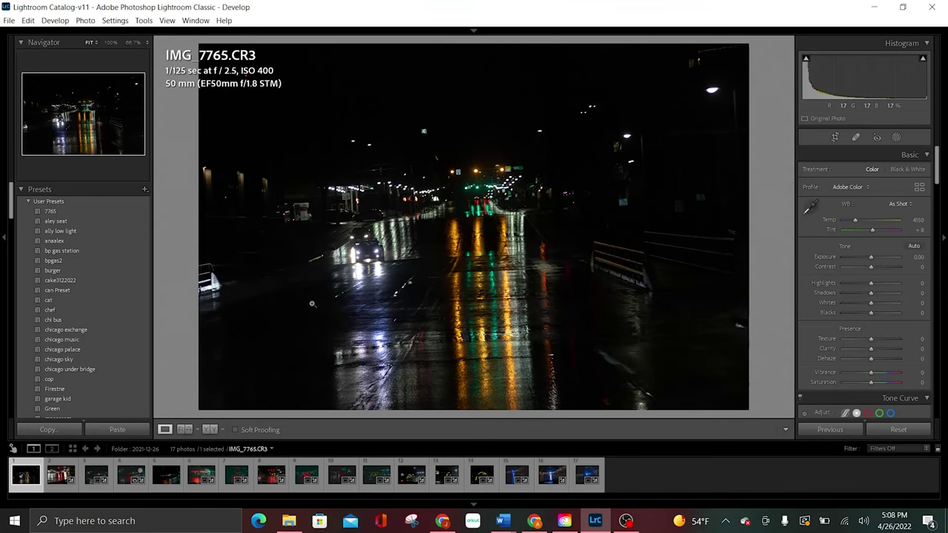
click(312, 303)
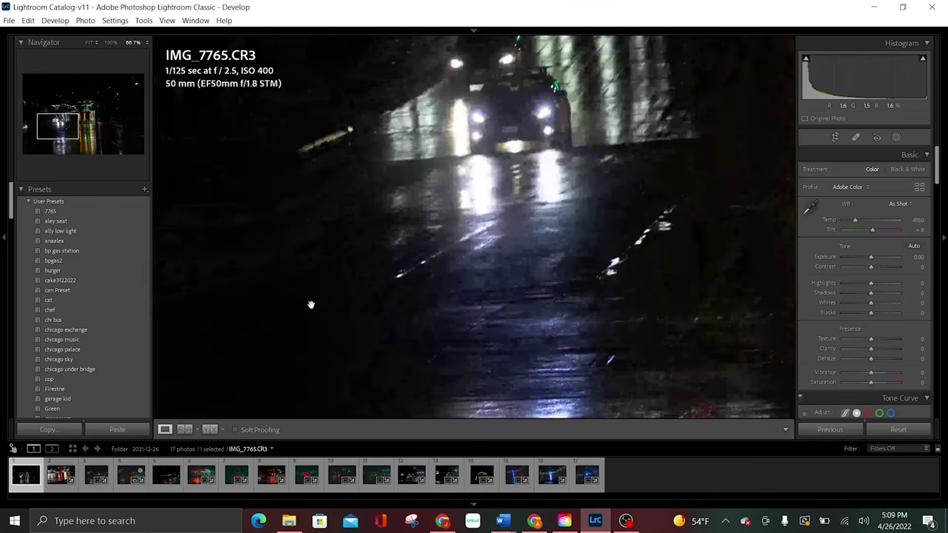
click(506, 275)
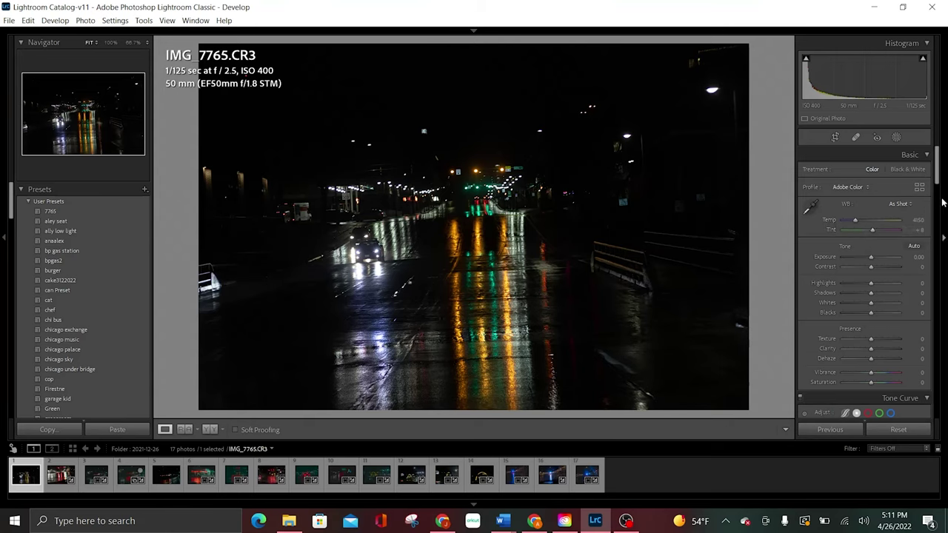
- Try brightening the street photo with a higher Exposure, and reset Exposure to 0
scroll(938, 179, down, 2)
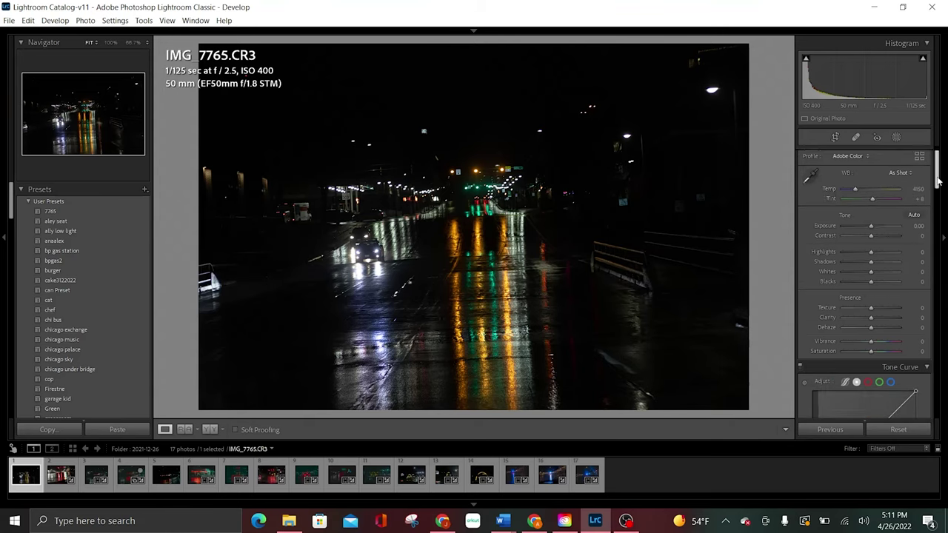
scroll(938, 179, down, 2)
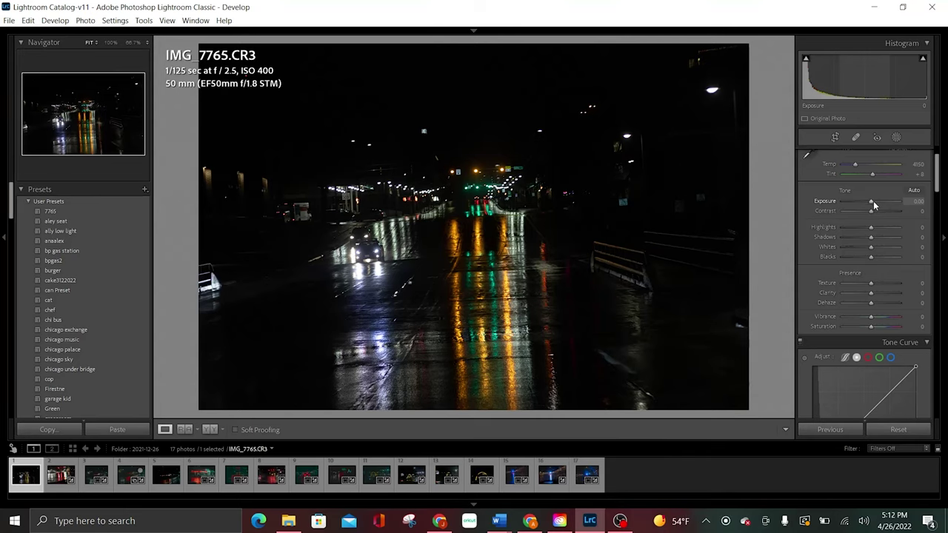
drag(871, 200, 883, 207)
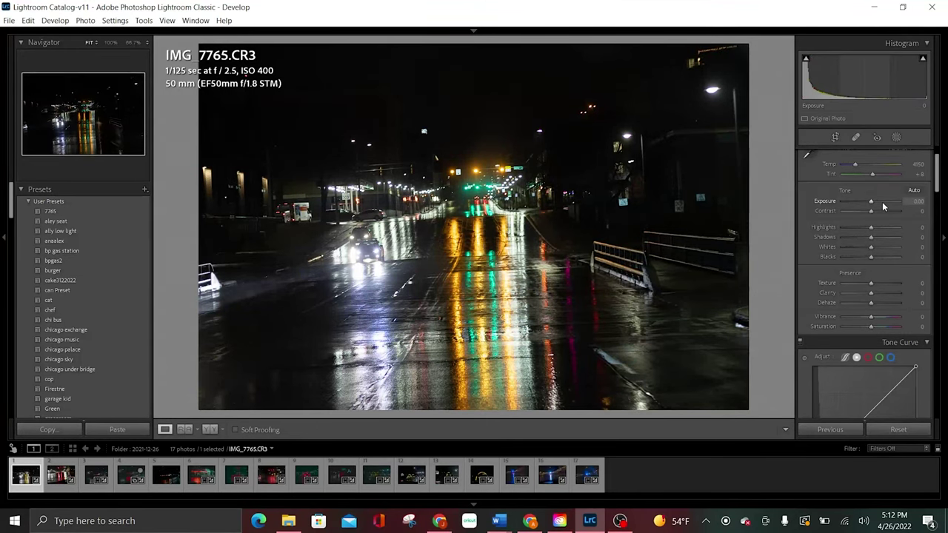
double_click(883, 207)
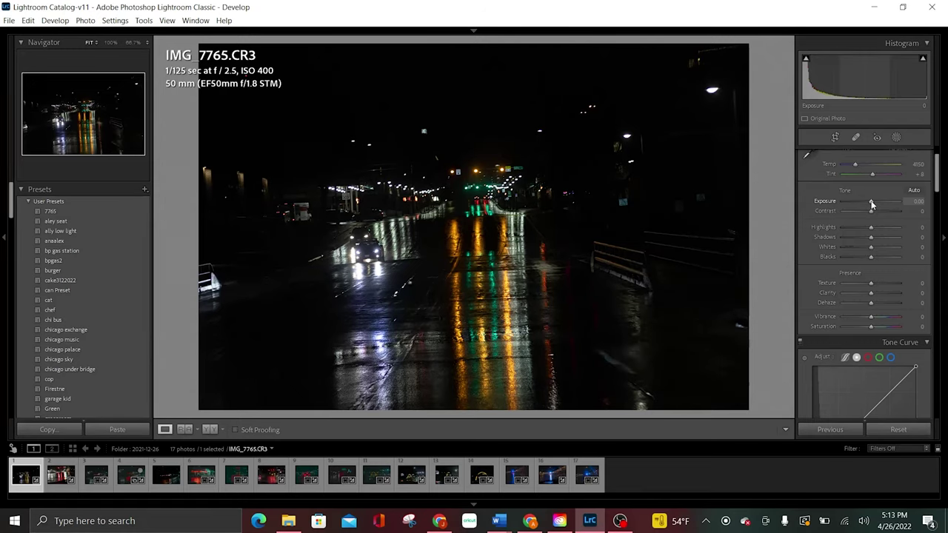
- Try Exposure at +1.05 and at -0.18, inspecting the truck and traffic-light areas up close
drag(872, 205, 877, 204)
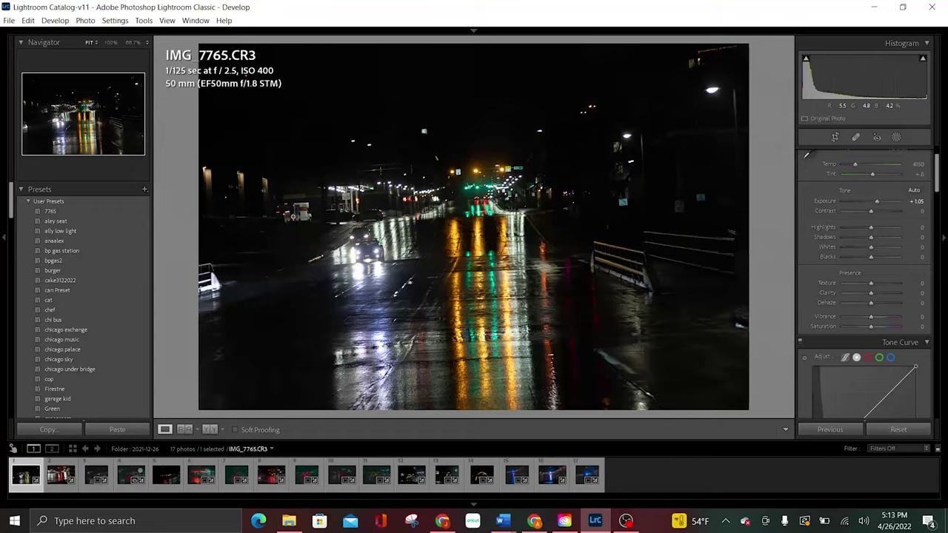
click(295, 211)
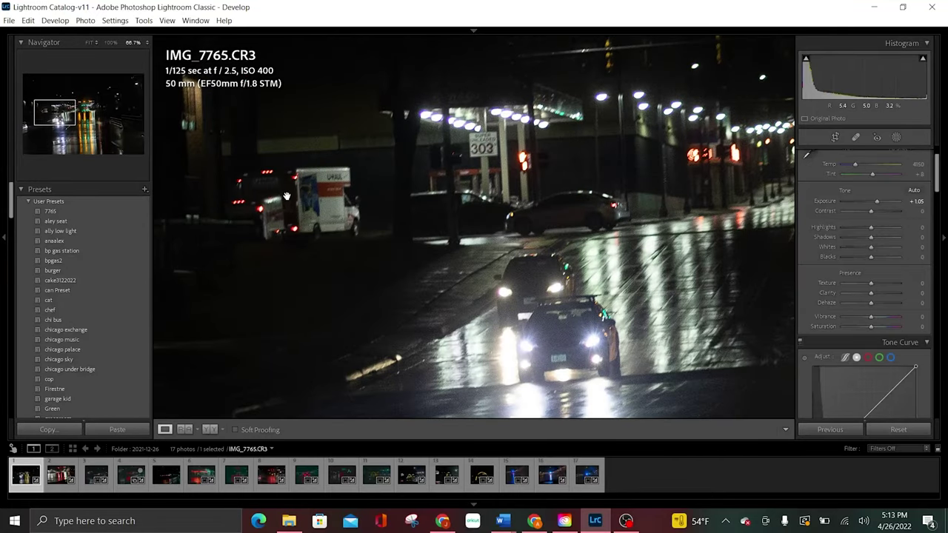
click(482, 148)
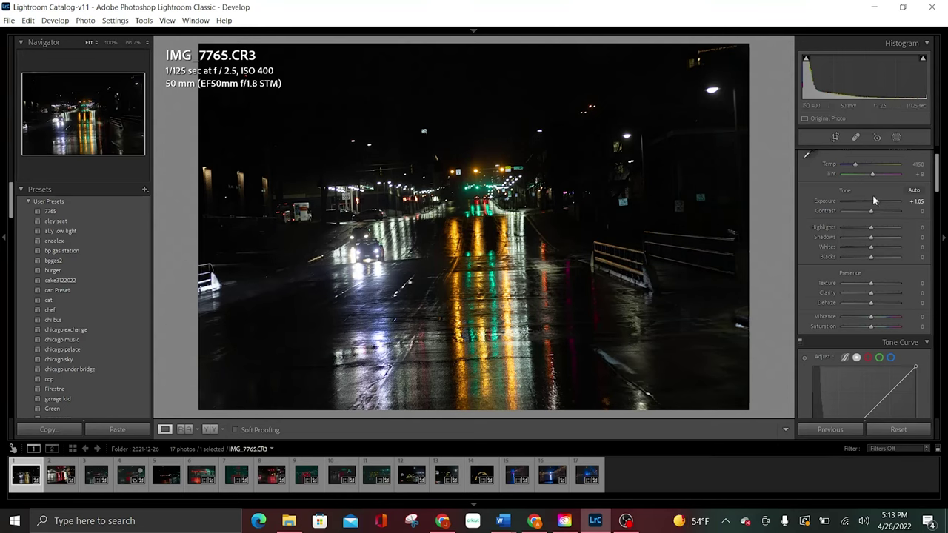
drag(874, 200, 869, 201)
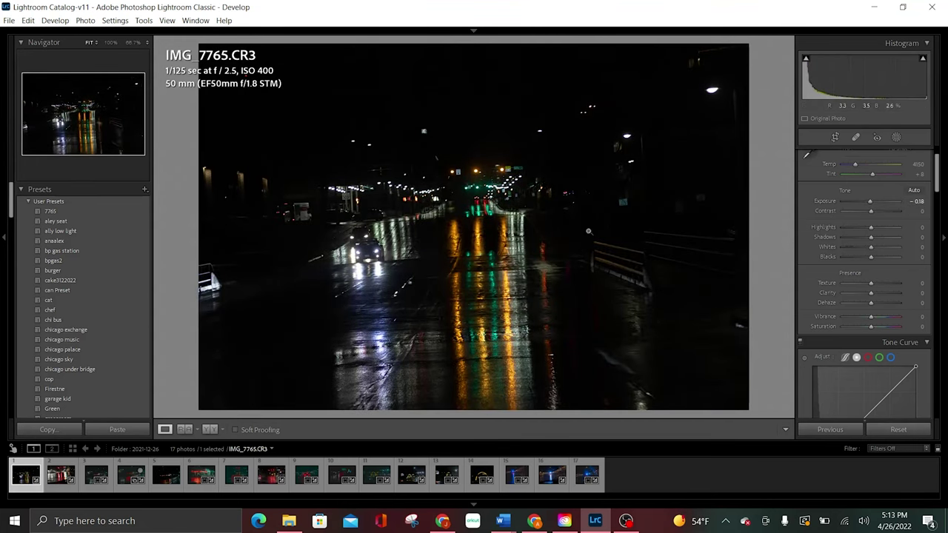
click(502, 170)
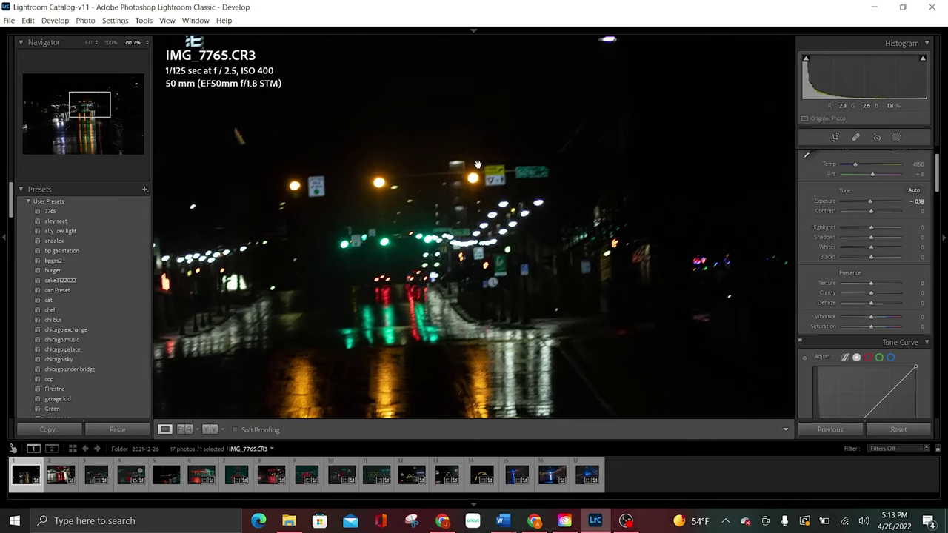
click(548, 362)
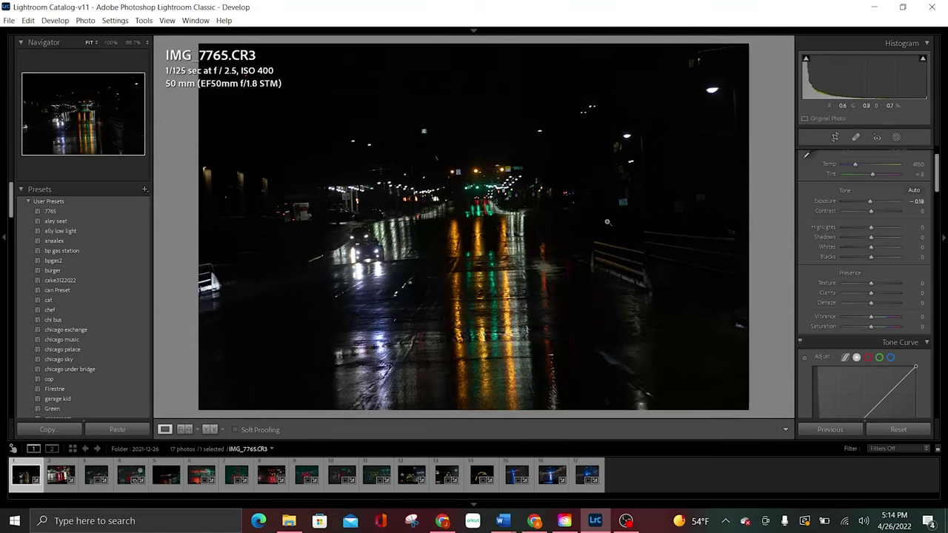
- Test brighter and darker tones on the street photo, settling on Exposure +1.32 and Contrast -32
drag(870, 202, 887, 203)
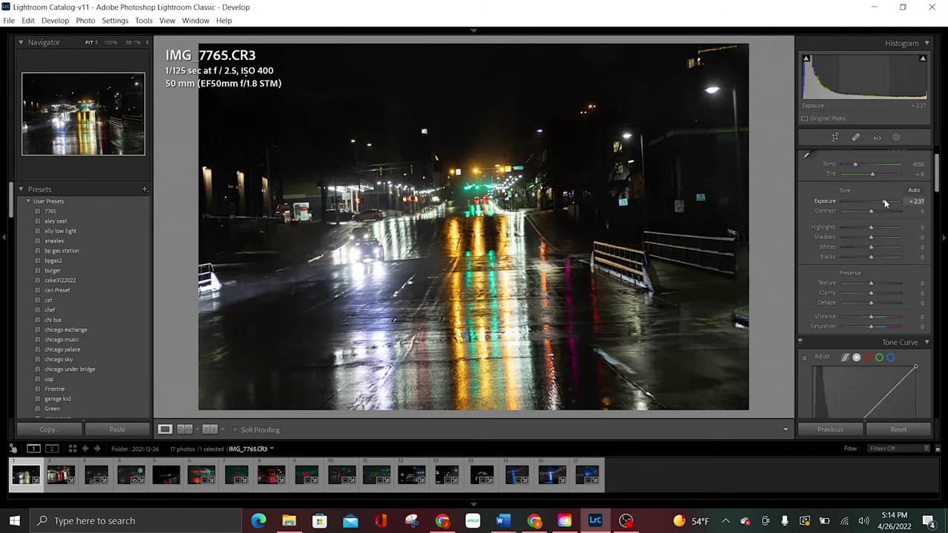
drag(886, 203, 881, 206)
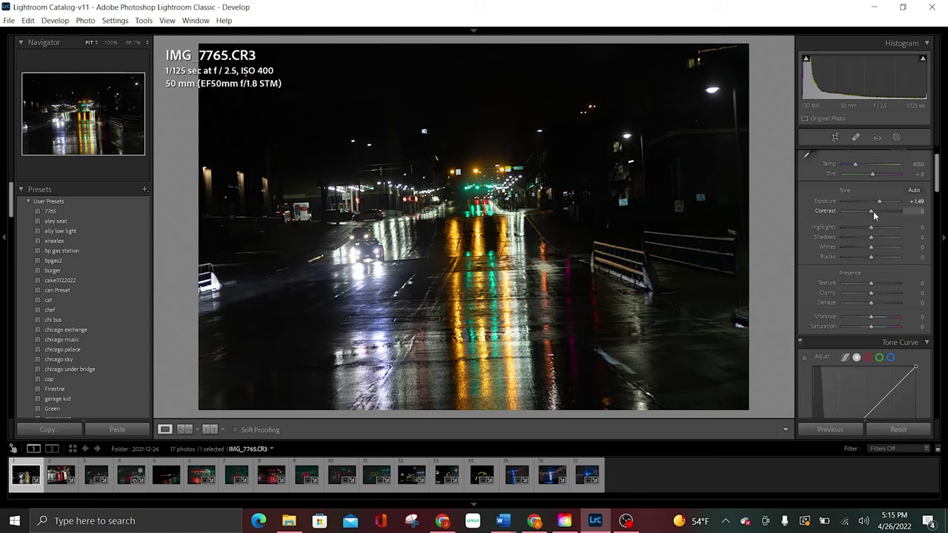
mouse_move(872, 211)
mouse_down()
mouse_move(889, 211)
mouse_move(868, 217)
mouse_up()
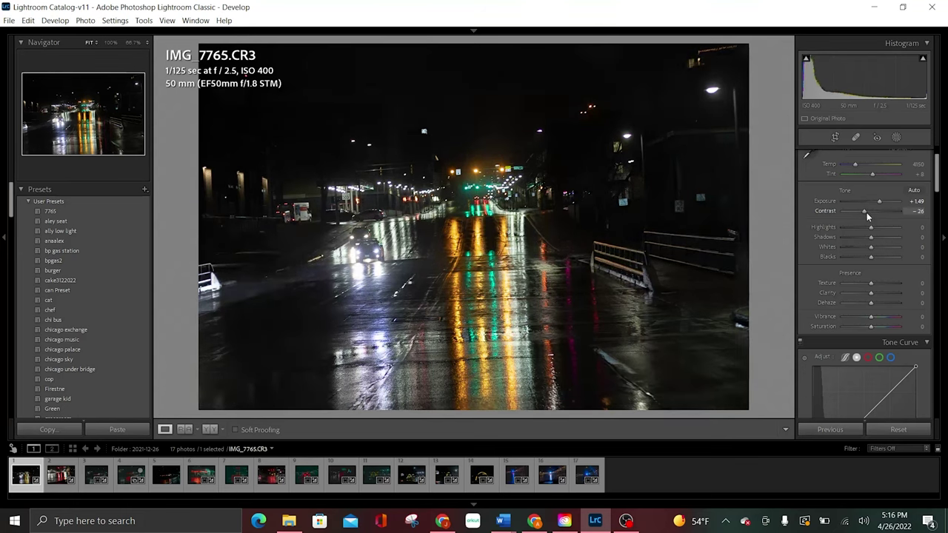
drag(868, 212, 868, 212)
drag(870, 212, 903, 210)
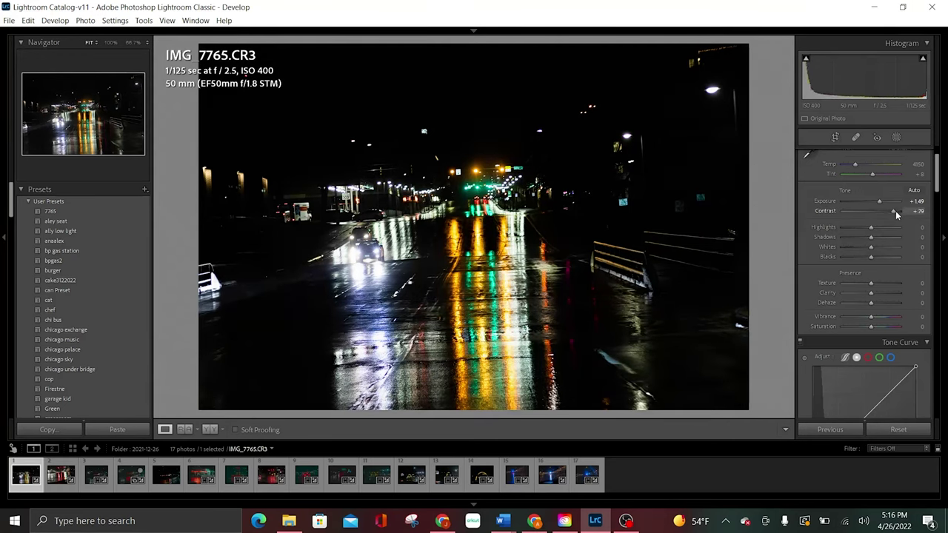
drag(896, 211, 878, 212)
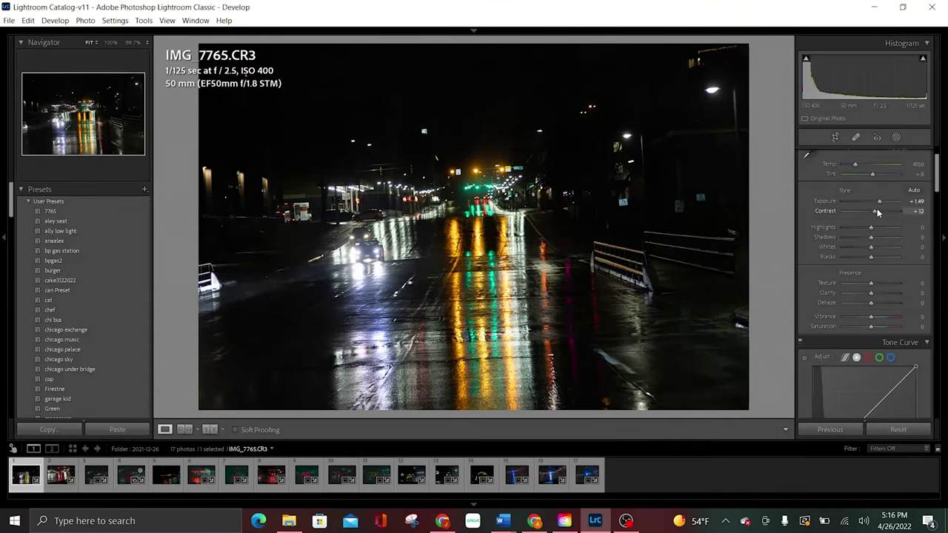
mouse_move(877, 209)
mouse_down()
mouse_move(909, 215)
mouse_move(871, 212)
mouse_up()
drag(869, 214, 865, 214)
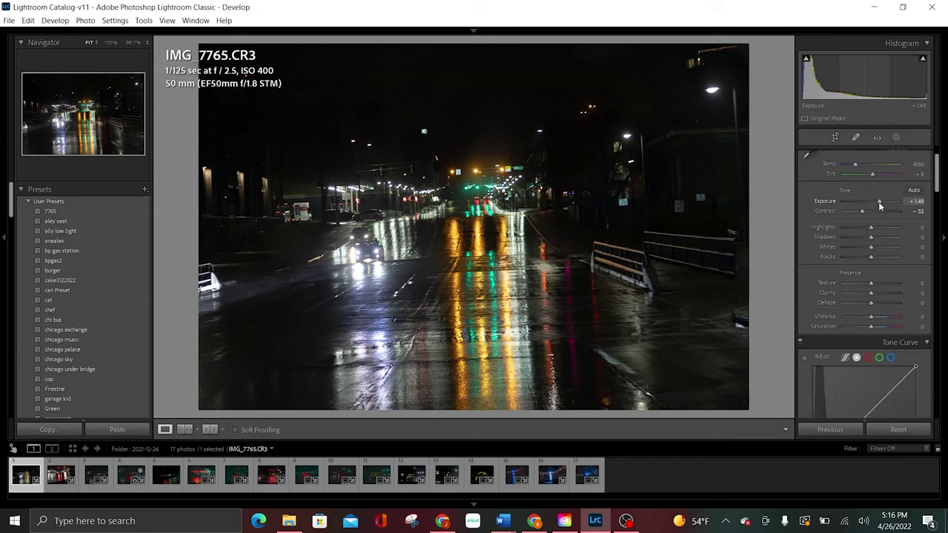
drag(878, 201, 878, 201)
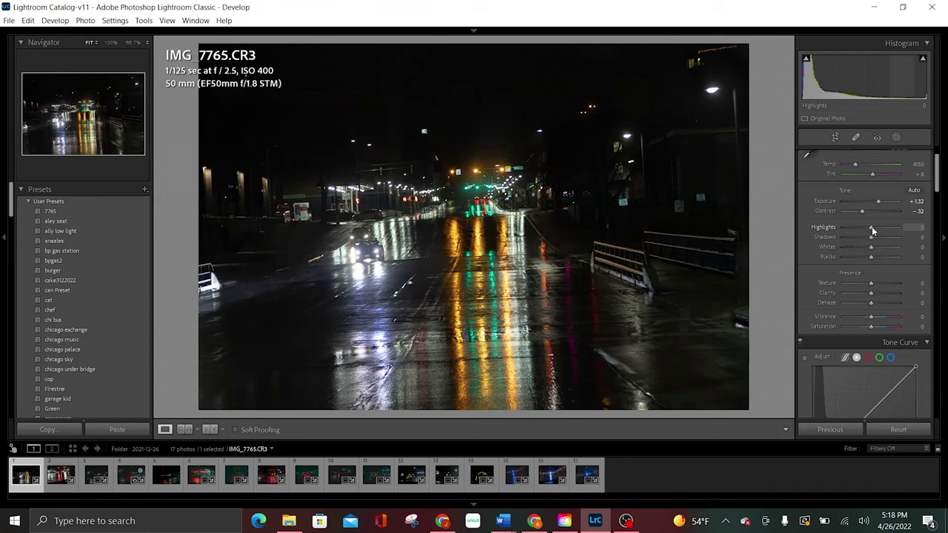
- Compare brighter and darker Highlights on the street photo, and set Highlights to -42
drag(872, 226, 878, 227)
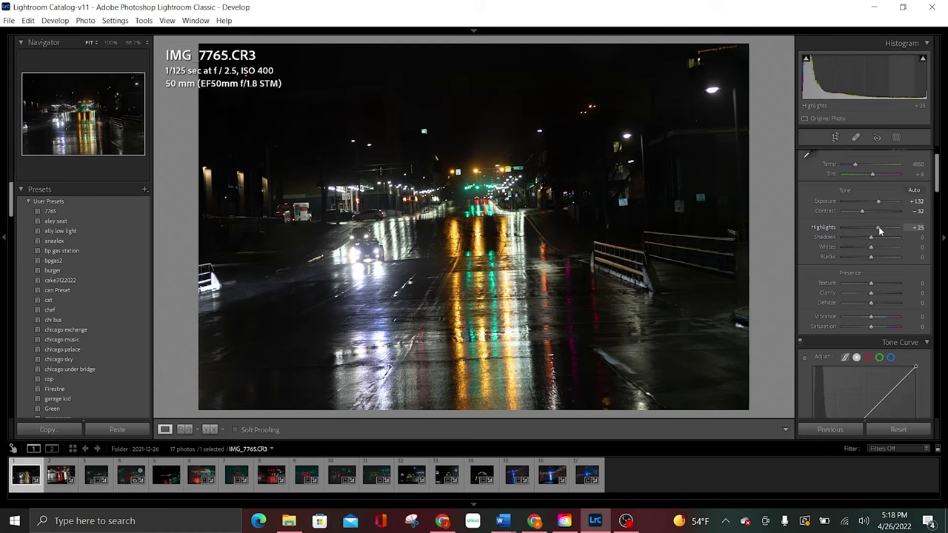
drag(877, 227, 871, 231)
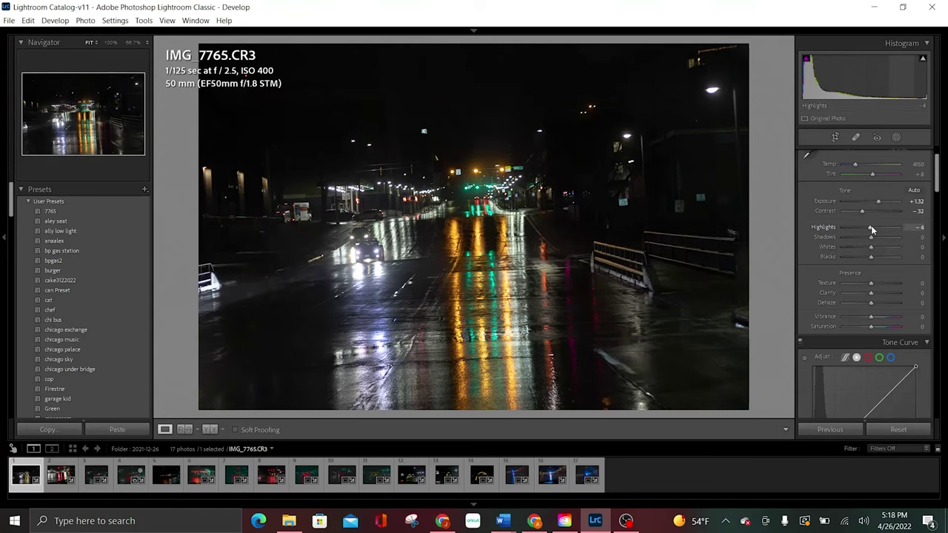
drag(871, 226, 841, 228)
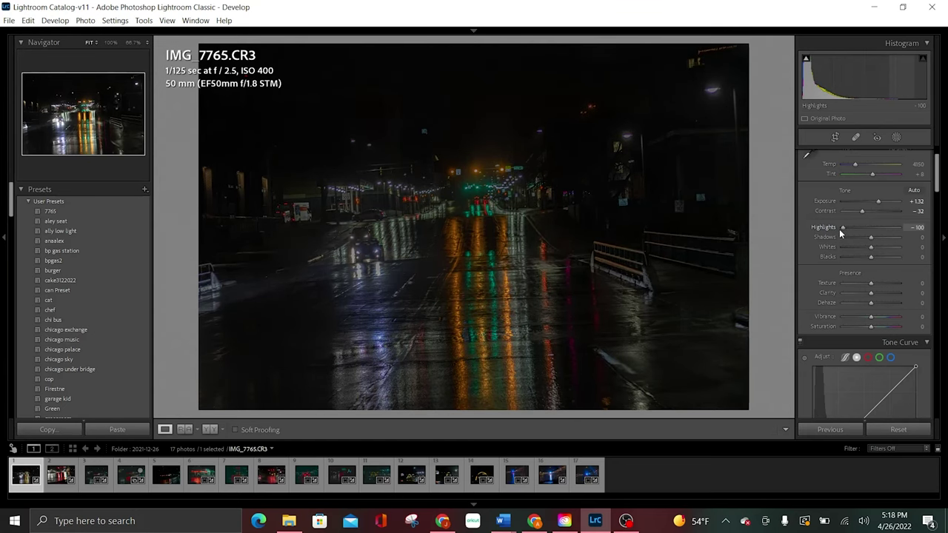
drag(840, 229, 852, 228)
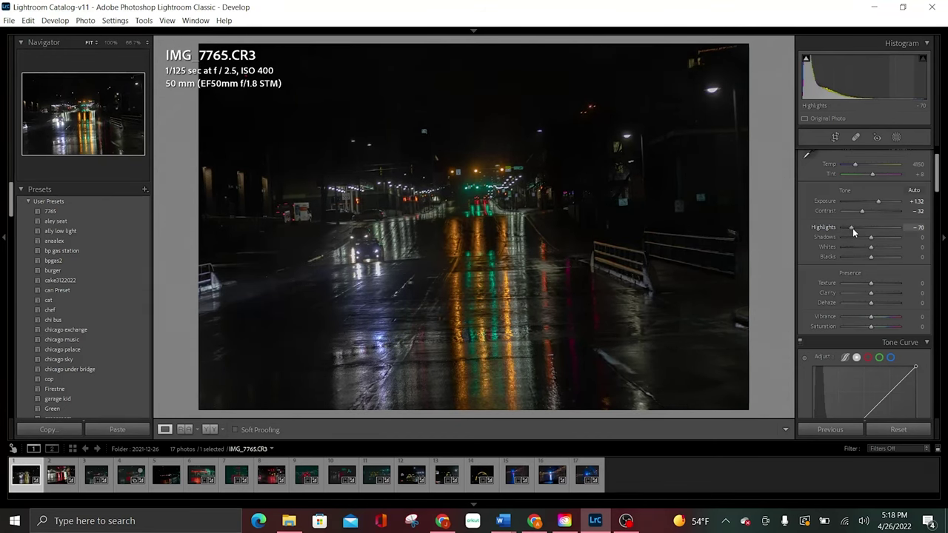
drag(853, 228, 860, 229)
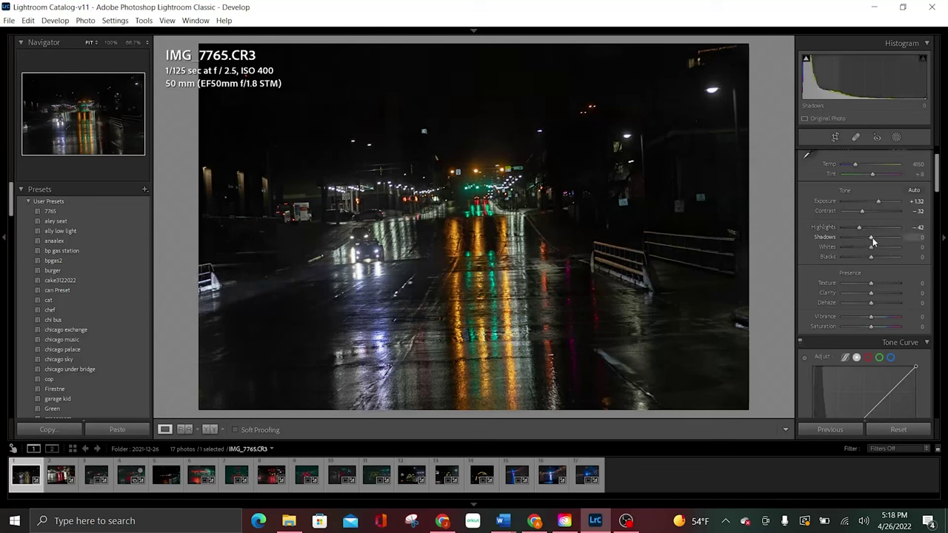
- Raise Shadows to +39 and Whites to +28 on the street photo
drag(872, 237, 884, 240)
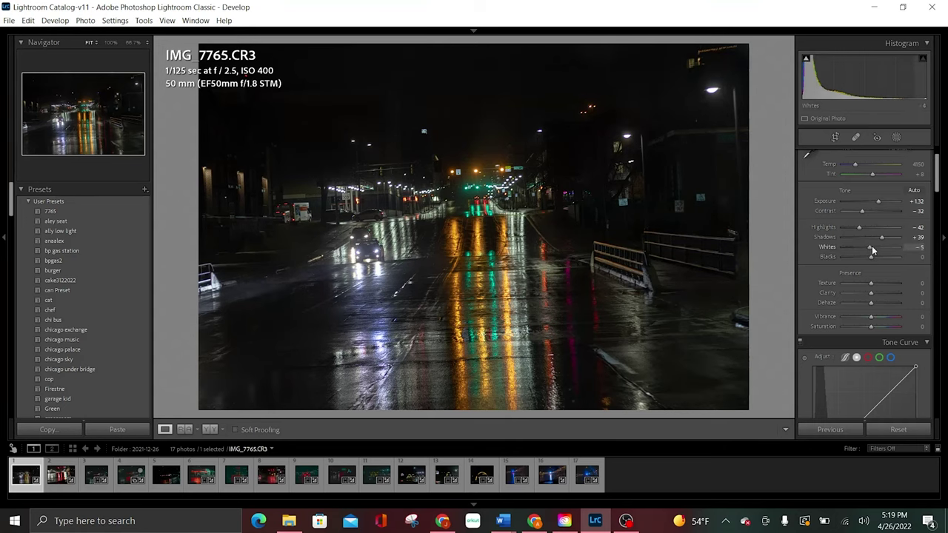
mouse_move(872, 246)
mouse_down()
mouse_move(840, 247)
mouse_move(881, 246)
mouse_up()
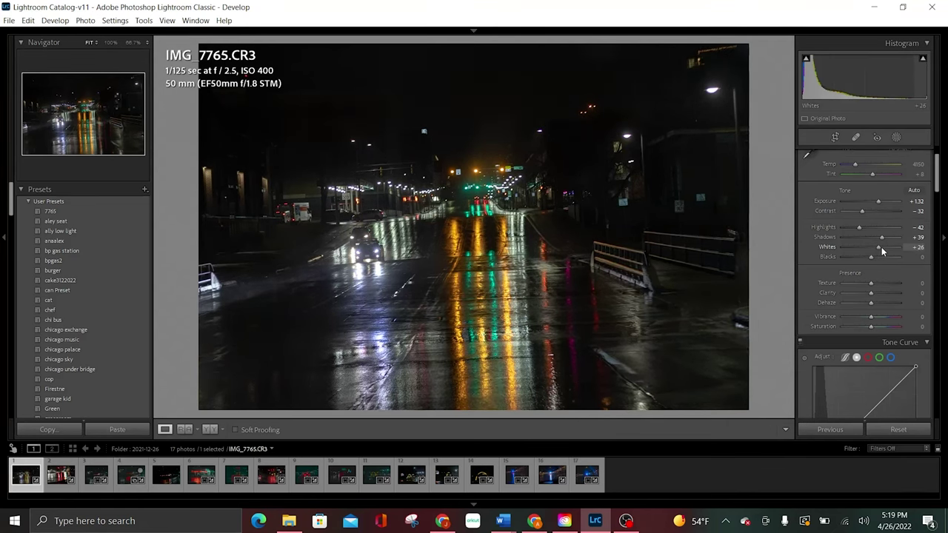
drag(883, 248, 880, 252)
scroll(881, 248, up, 1)
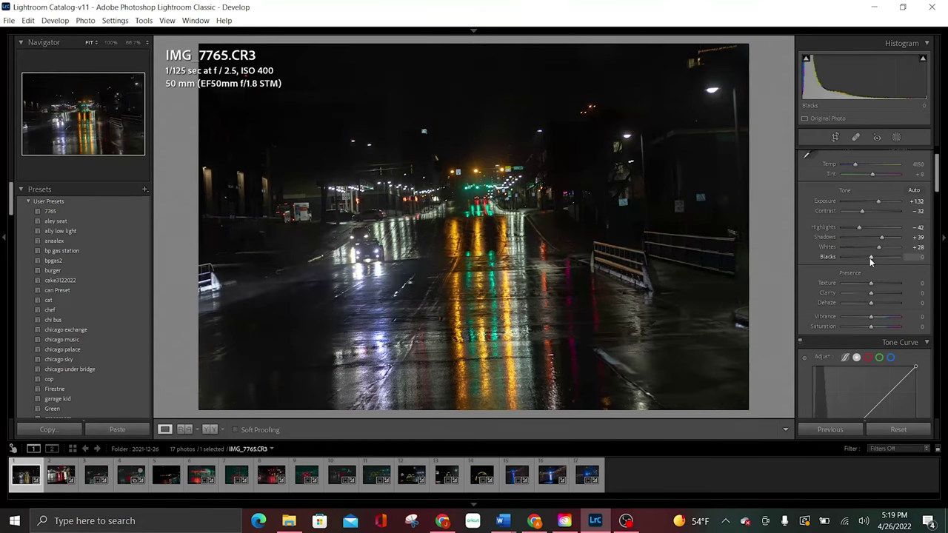
- Try a slight Blacks change and reset it to 0, and lower Highlights to -54
drag(872, 258, 874, 259)
double_click(874, 258)
scroll(811, 218, up, 2)
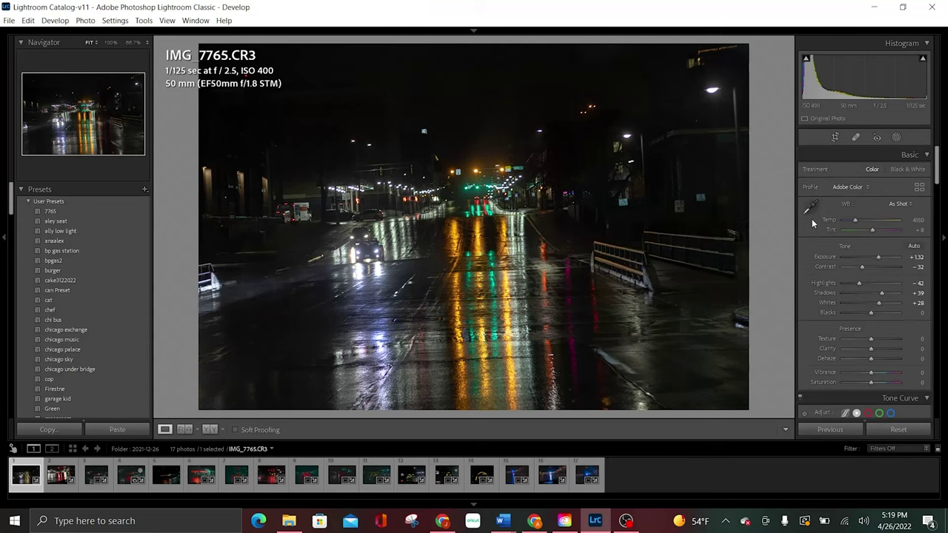
scroll(812, 219, down, 1)
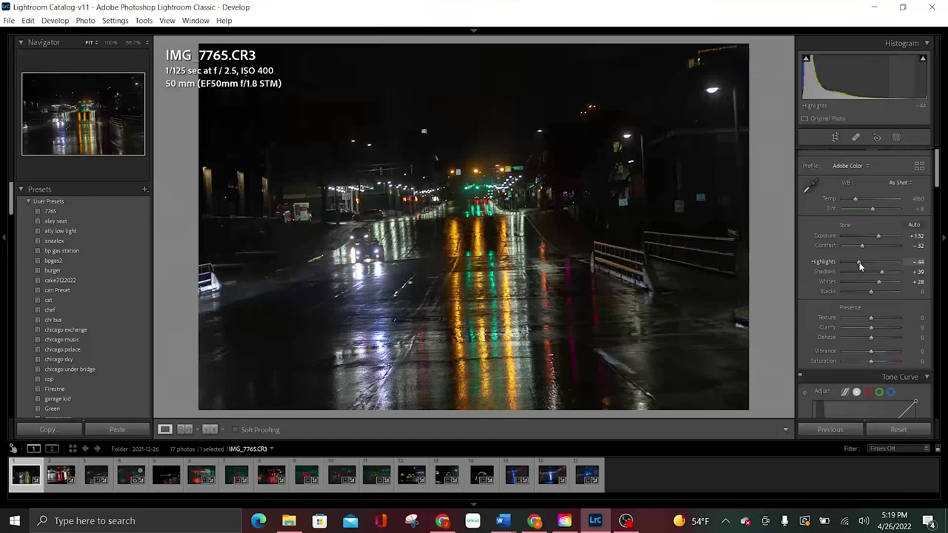
drag(859, 262, 856, 263)
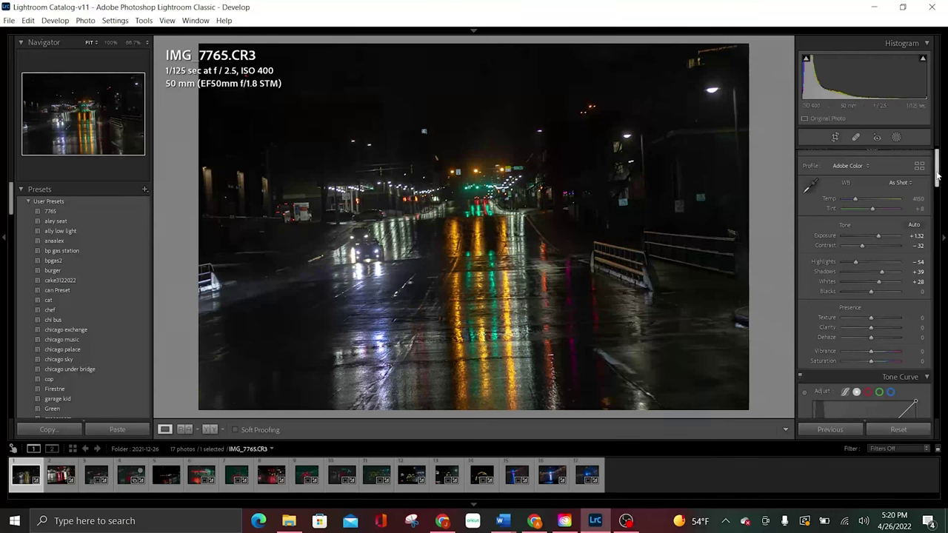
- Set the street photo's Vibrance to +9
drag(937, 174, 937, 181)
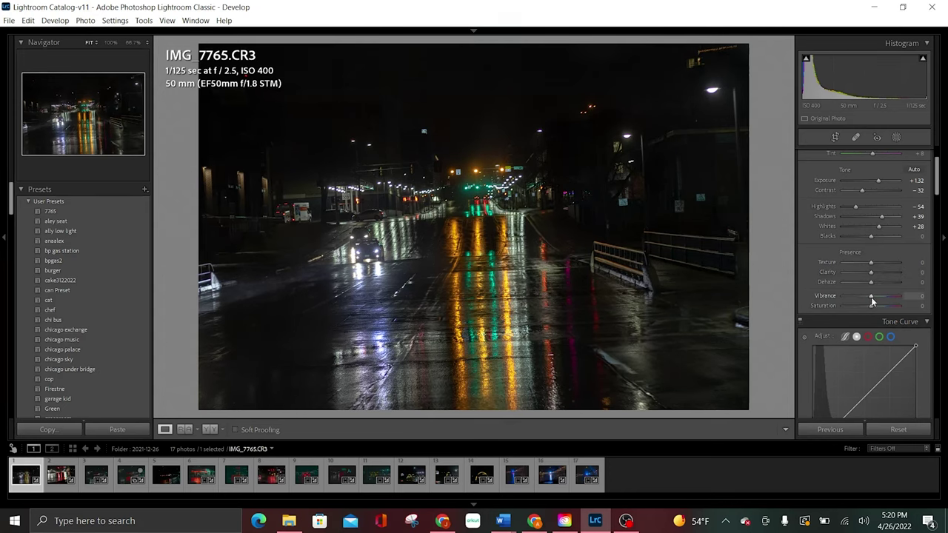
drag(871, 297, 872, 296)
drag(872, 297, 875, 300)
scroll(938, 182, down, 2)
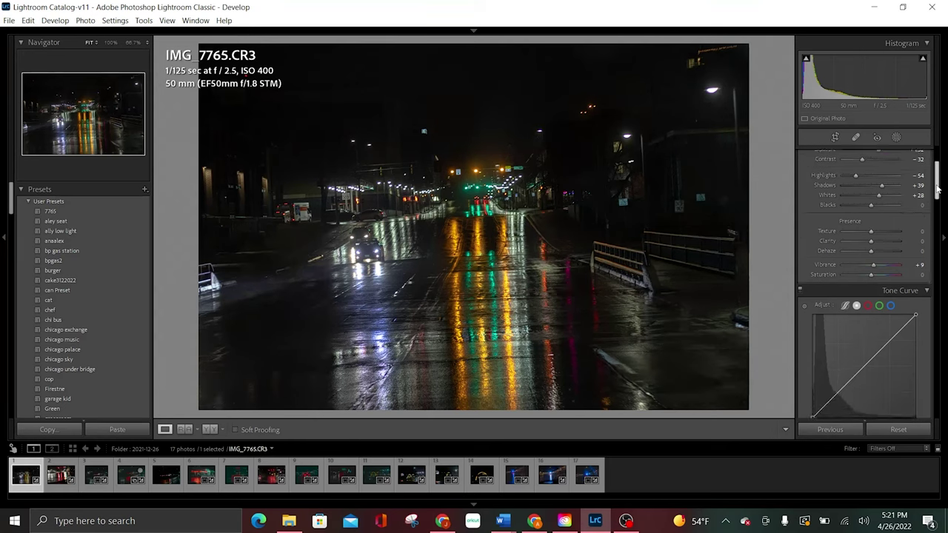
- Try Saturation at +100, inspect the colored reflections on the wet road, and return Saturation to 0
scroll(938, 184, up, 2)
drag(938, 181, 938, 191)
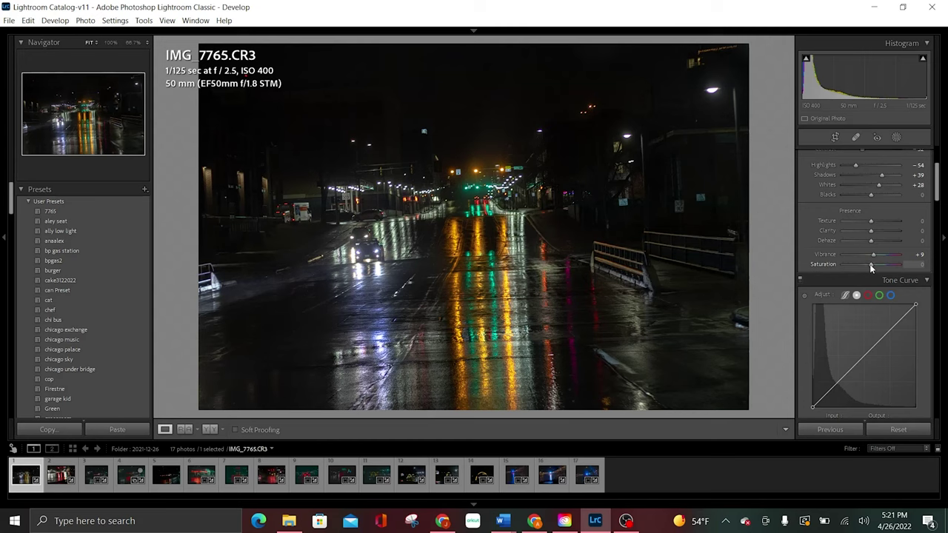
drag(871, 265, 898, 267)
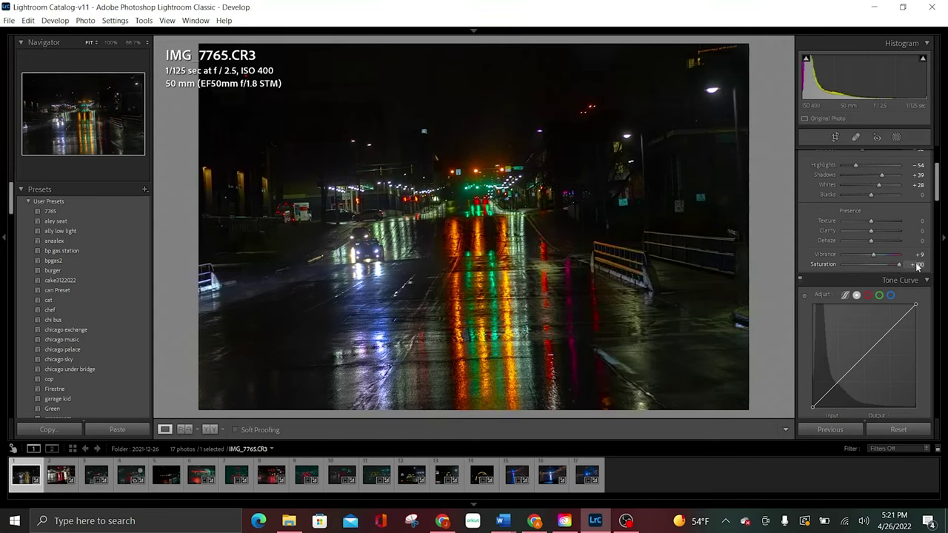
click(433, 357)
click(469, 316)
drag(897, 266, 872, 265)
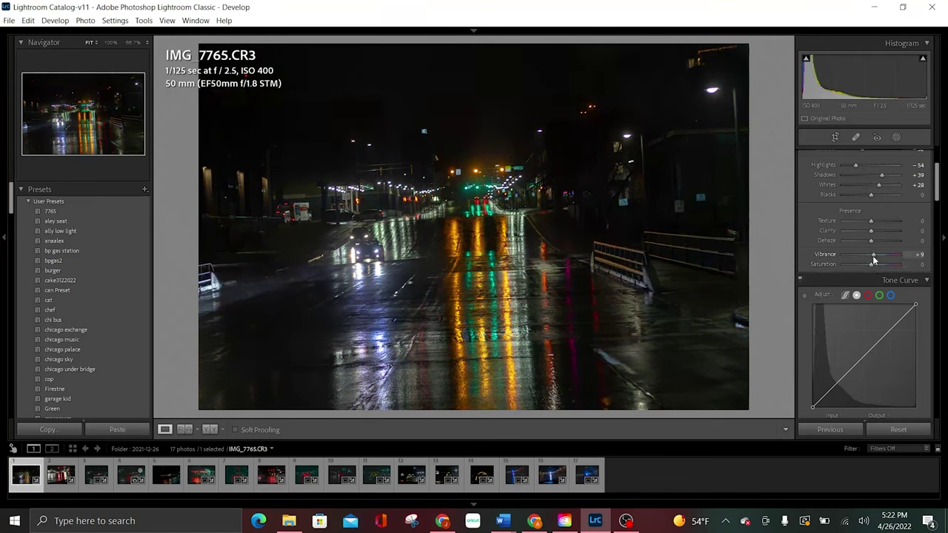
- Try Vibrance at +100 and +32 for comparison, and bring it back to +9
drag(872, 256, 939, 255)
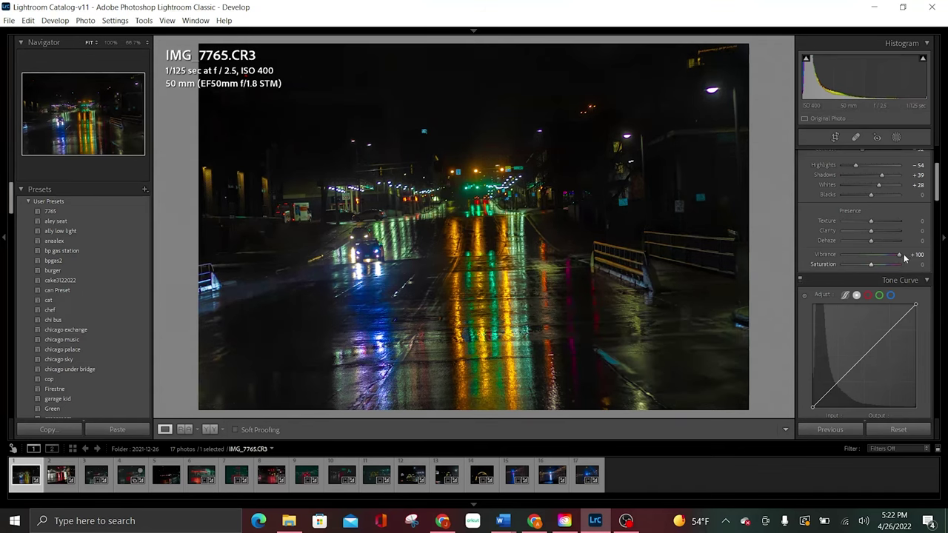
drag(900, 257, 879, 256)
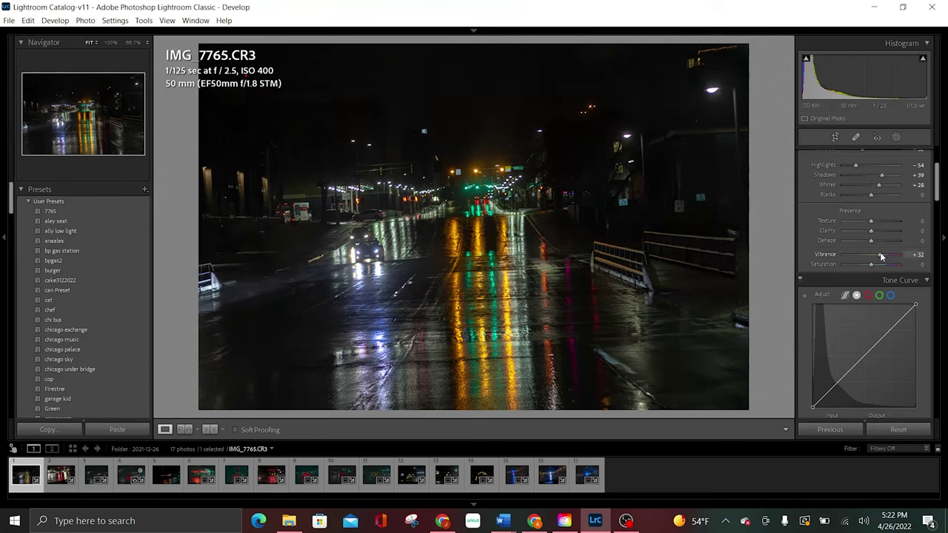
key(Up)
double_click(881, 257)
drag(872, 255, 875, 256)
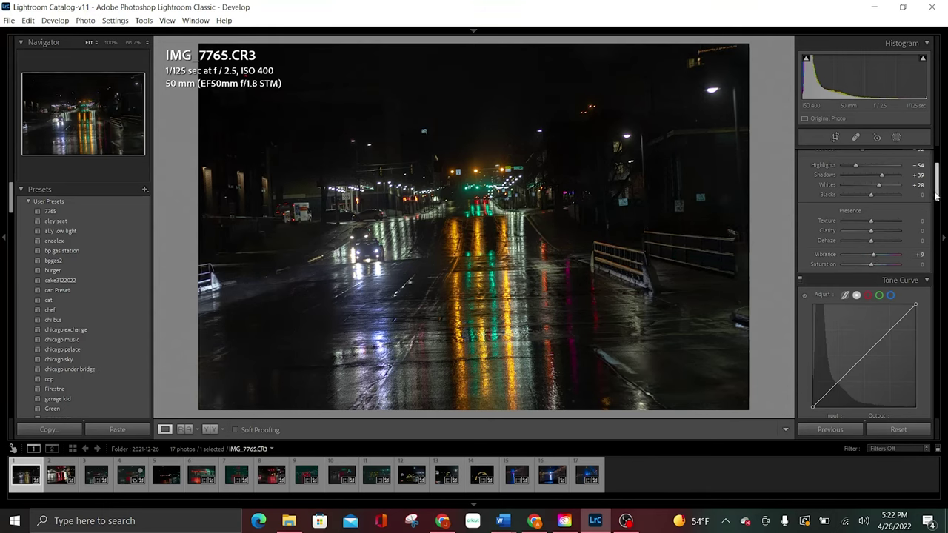
- Add three points along the tone curve, at its shadows, midtones and highlights
scroll(942, 190, up, 1)
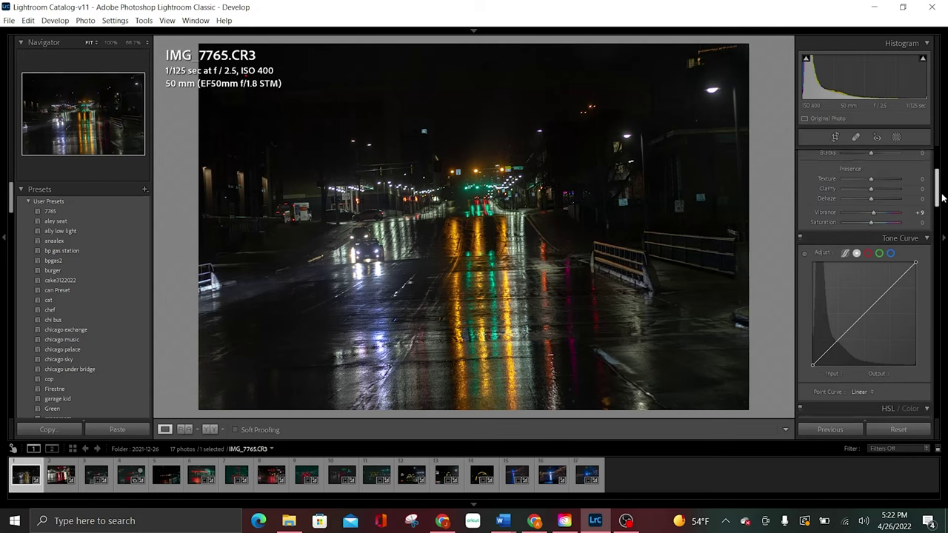
drag(942, 190, 942, 180)
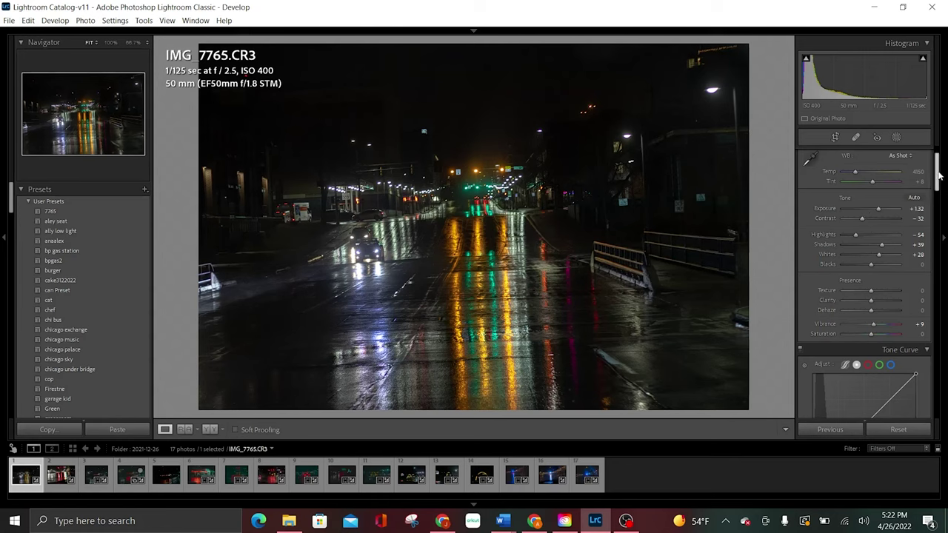
drag(937, 173, 938, 205)
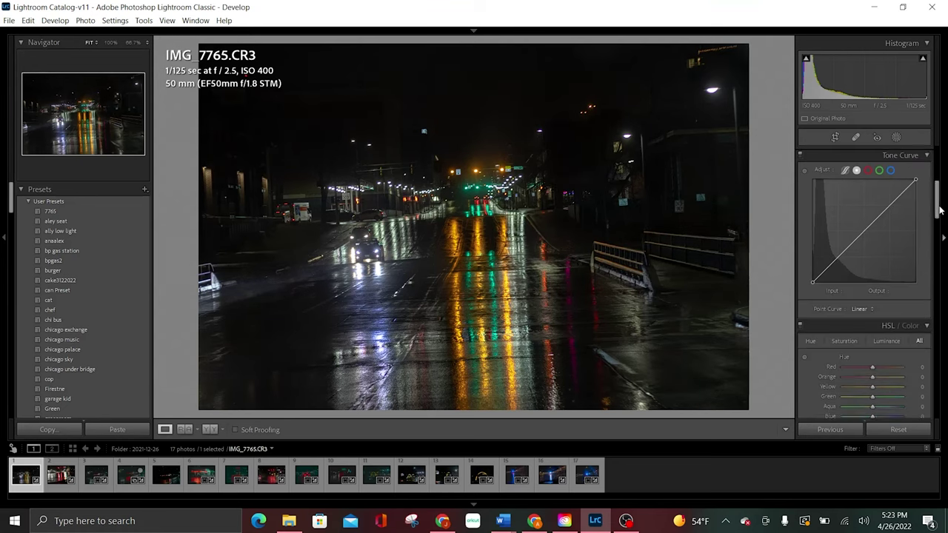
click(839, 255)
click(864, 232)
click(891, 205)
click(839, 256)
- Try pulling the tone curve's shadow point down to output 22, and settle it at input 60, output 56
drag(838, 259, 840, 277)
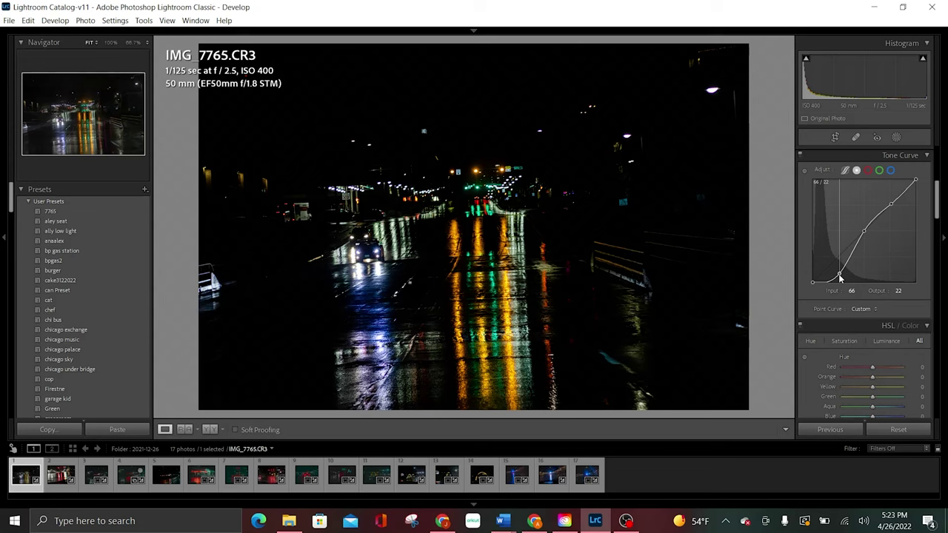
drag(840, 277, 836, 258)
double_click(833, 260)
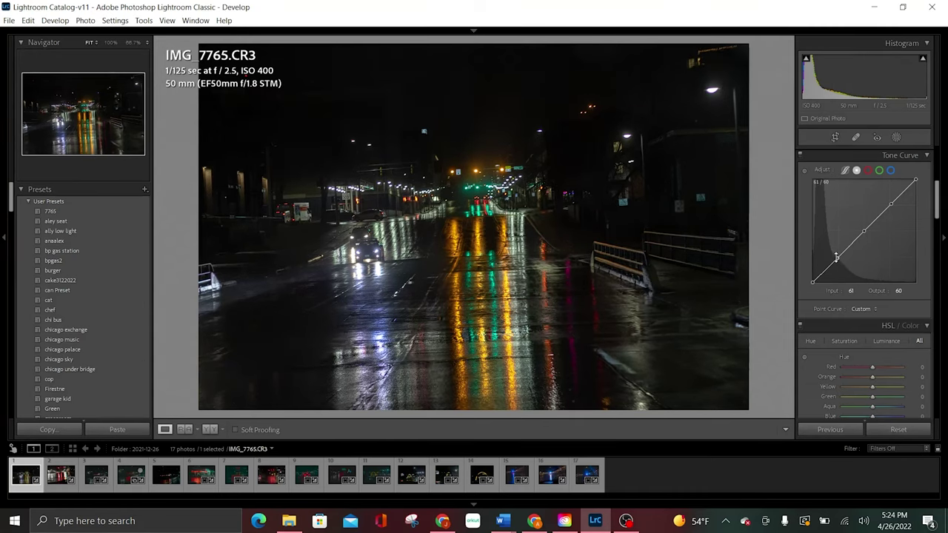
drag(836, 257, 836, 260)
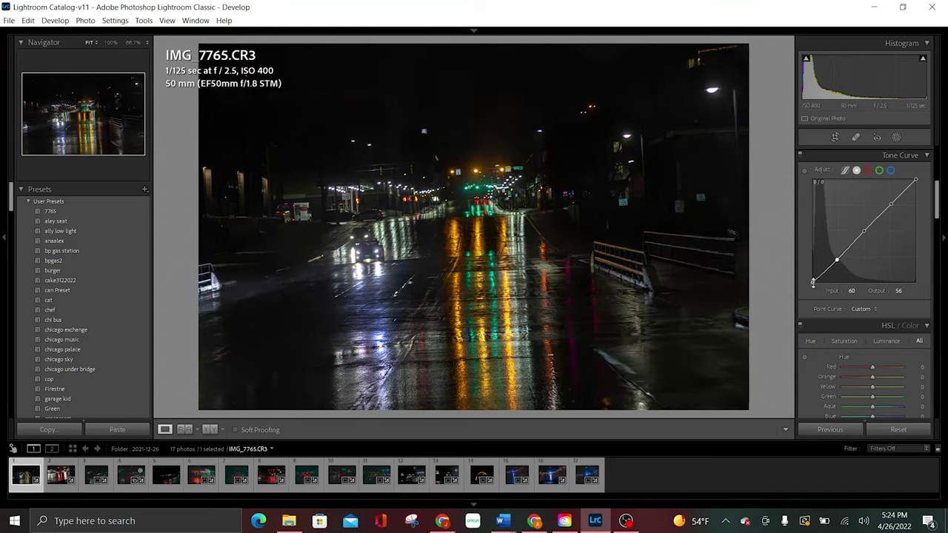
- Lift the tone curve's black endpoint, trying output 24 and settling on output 12
click(813, 282)
drag(813, 283, 814, 282)
drag(812, 281, 813, 277)
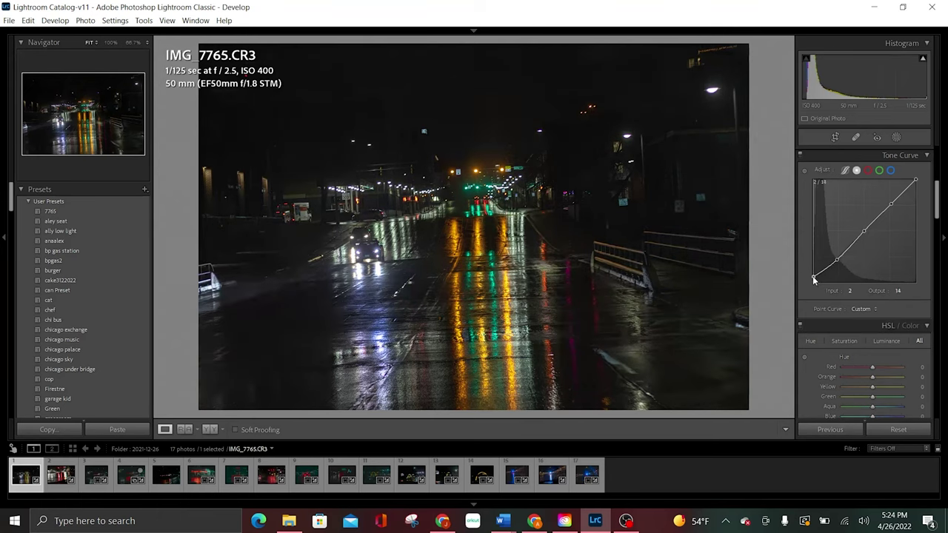
mouse_move(812, 275)
mouse_down()
mouse_move(804, 261)
mouse_move(800, 278)
mouse_up()
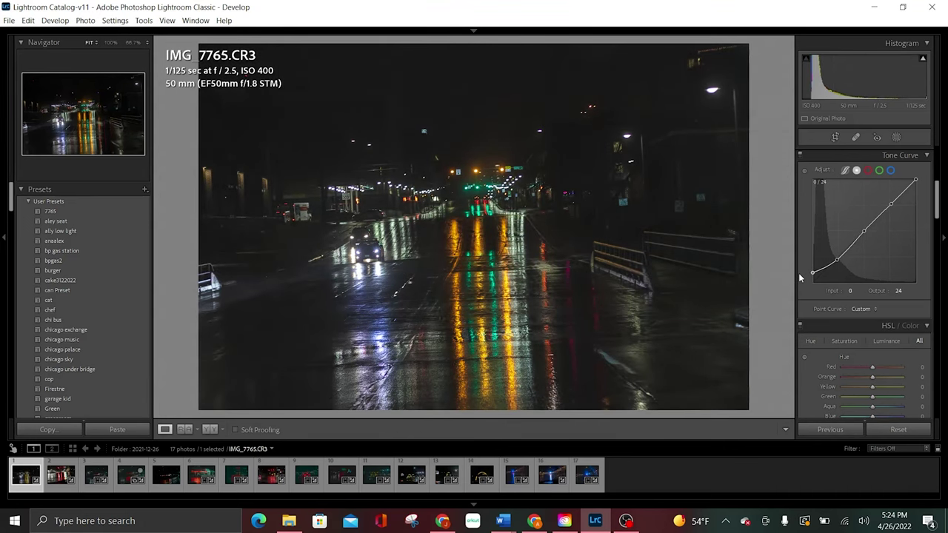
drag(798, 274, 798, 277)
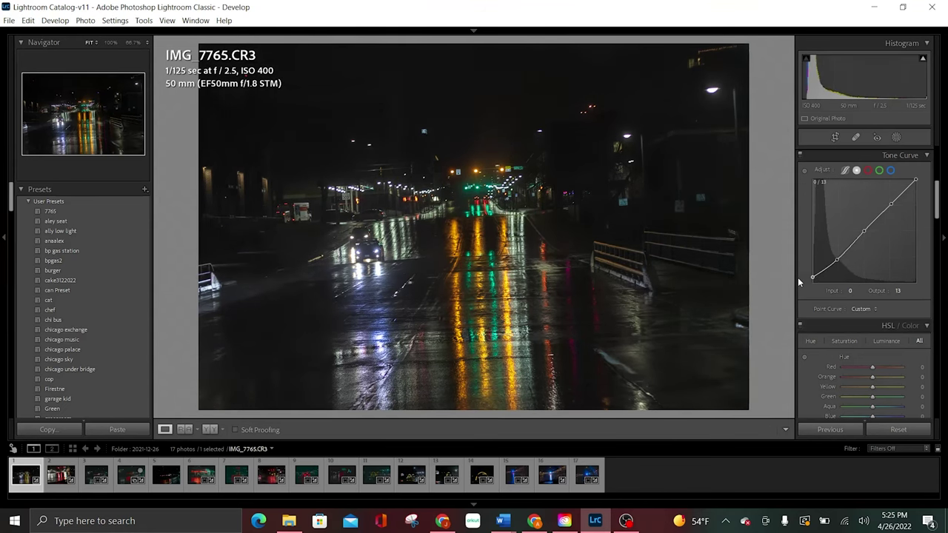
drag(812, 276, 812, 279)
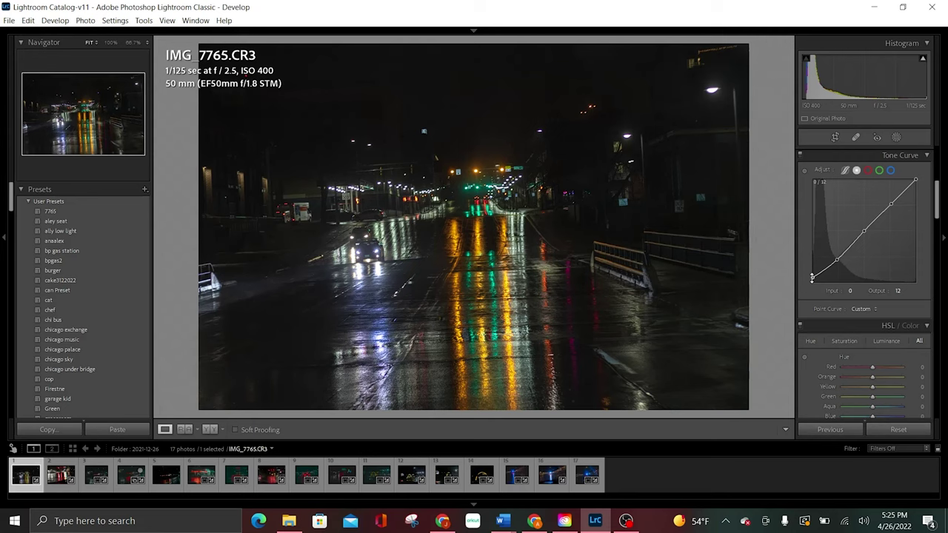
- Lower the tone curve's white endpoint to output 242
click(916, 184)
drag(918, 186, 922, 189)
scroll(938, 211, down, 1)
scroll(939, 211, down, 2)
scroll(938, 213, down, 5)
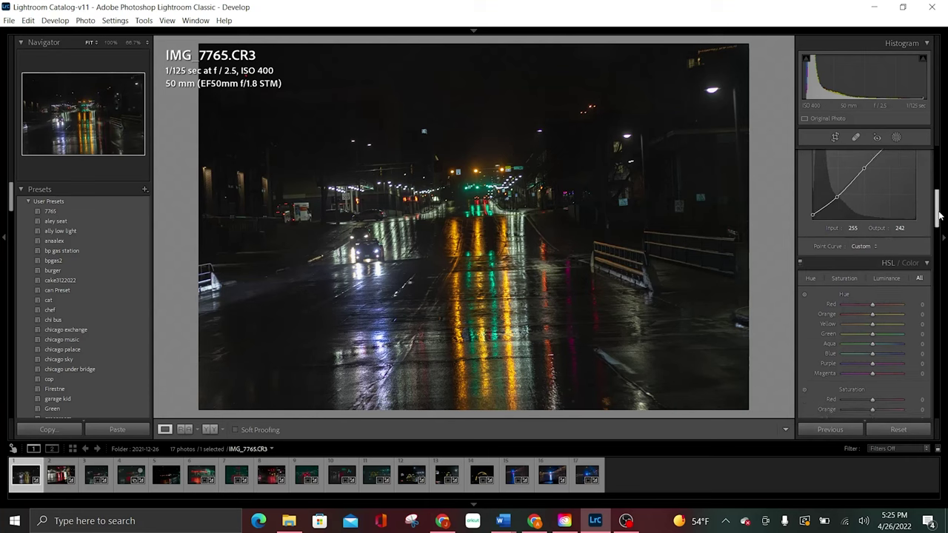
drag(939, 222, 943, 198)
scroll(944, 199, down, 2)
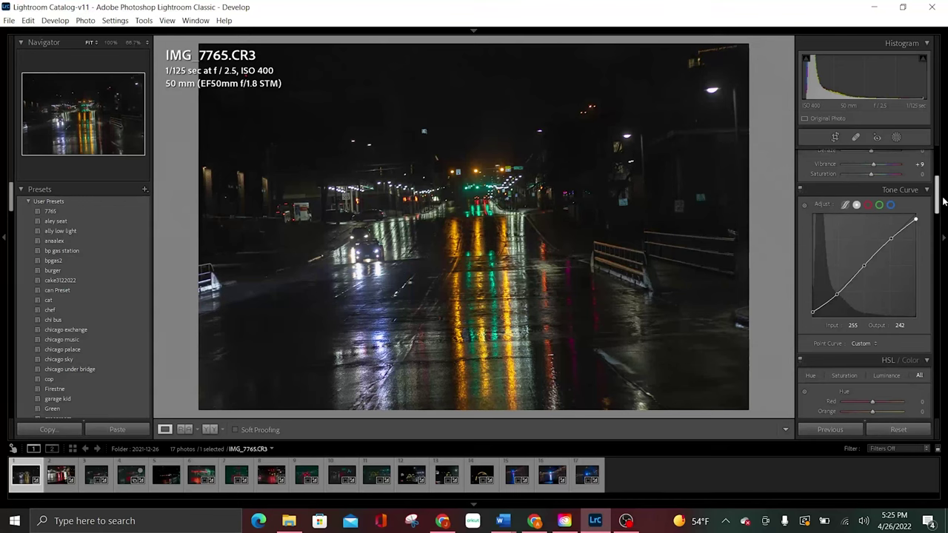
scroll(944, 199, down, 2)
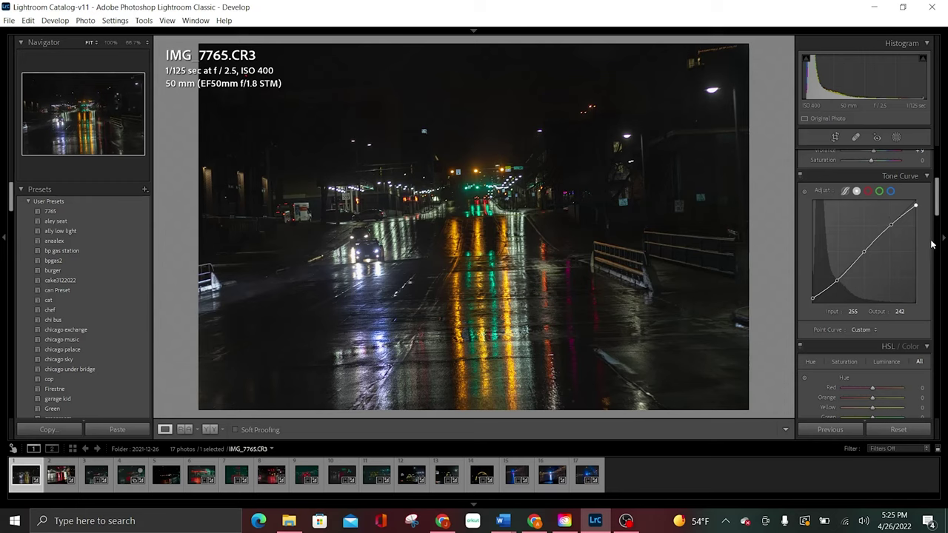
- Try a stronger fade with the tone curve's black endpoint at output 35, and set it to output 11
drag(813, 301, 810, 294)
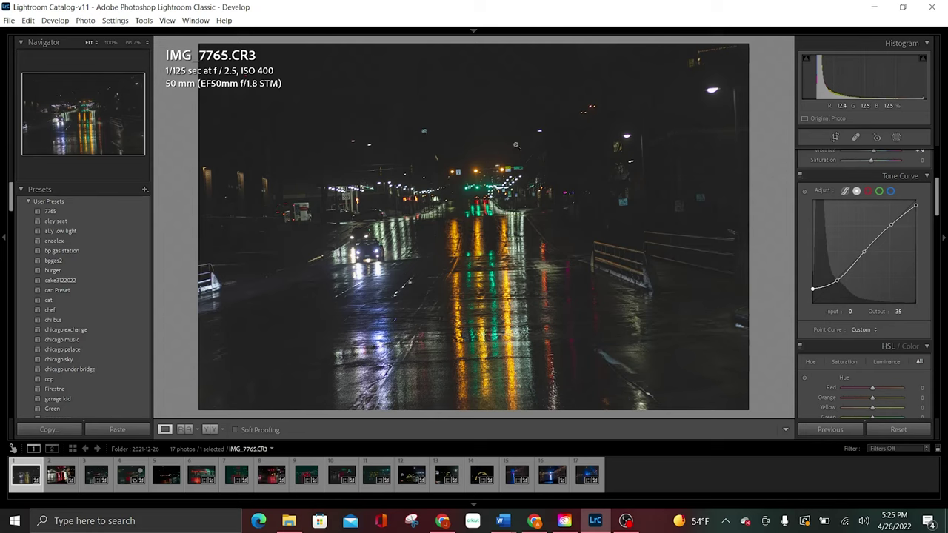
click(812, 289)
drag(813, 294, 811, 299)
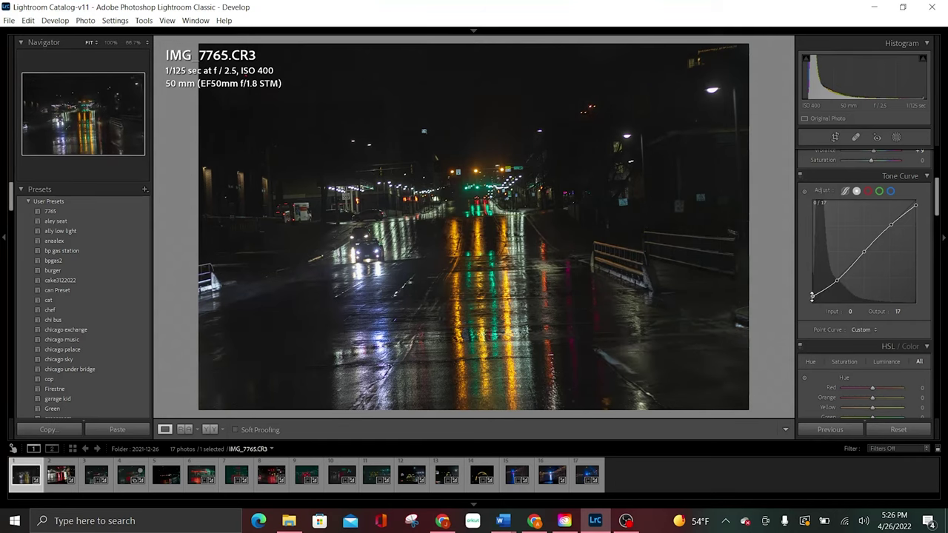
drag(812, 297, 814, 302)
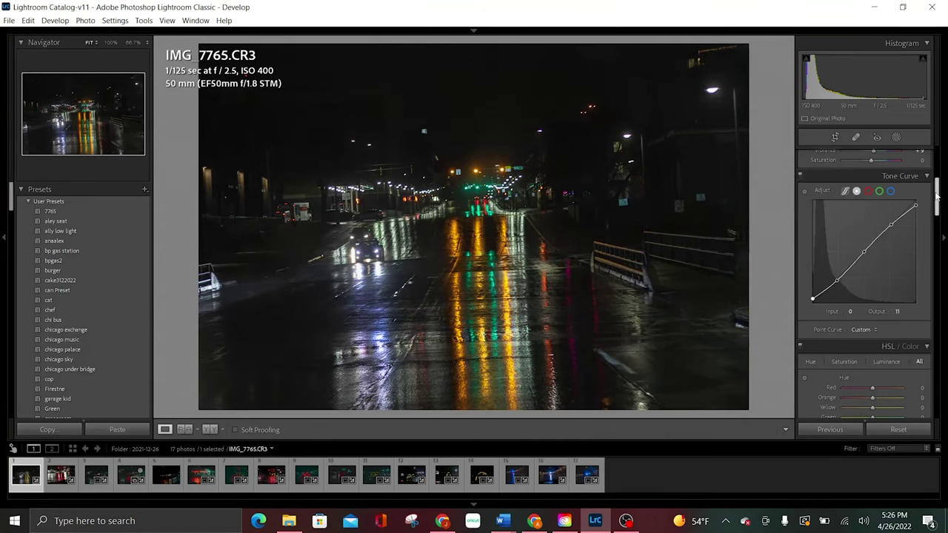
- Straighten the street photo with Auto Upright and enable Constrain Crop to remove the white edges
drag(936, 194, 941, 165)
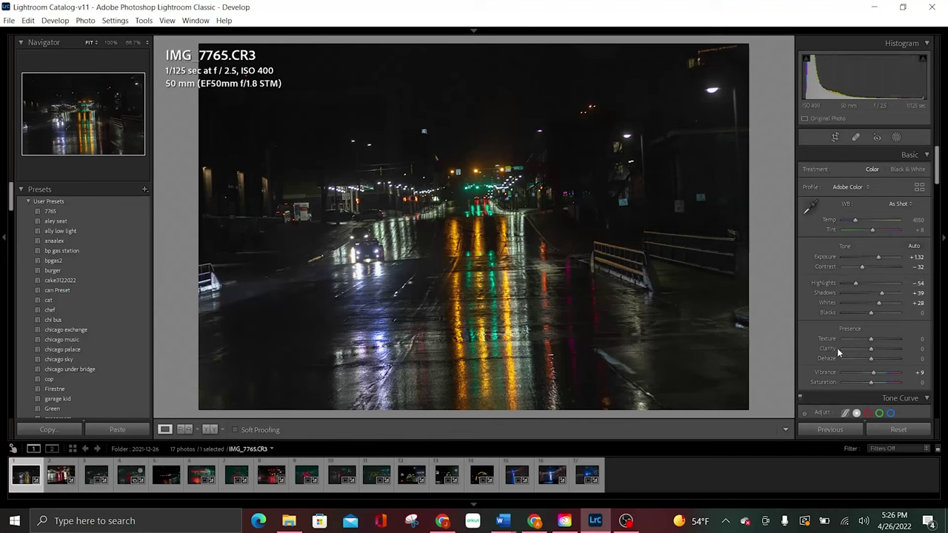
drag(939, 159, 942, 342)
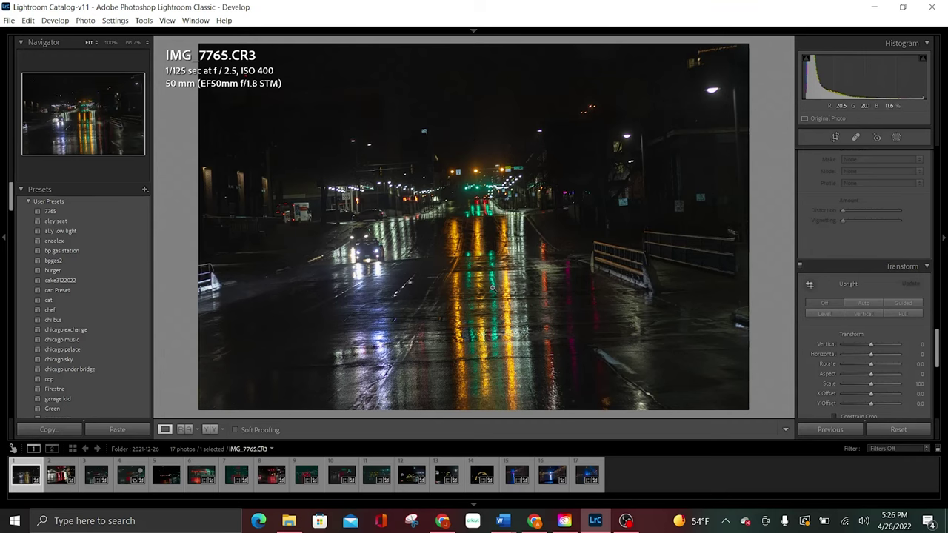
click(864, 304)
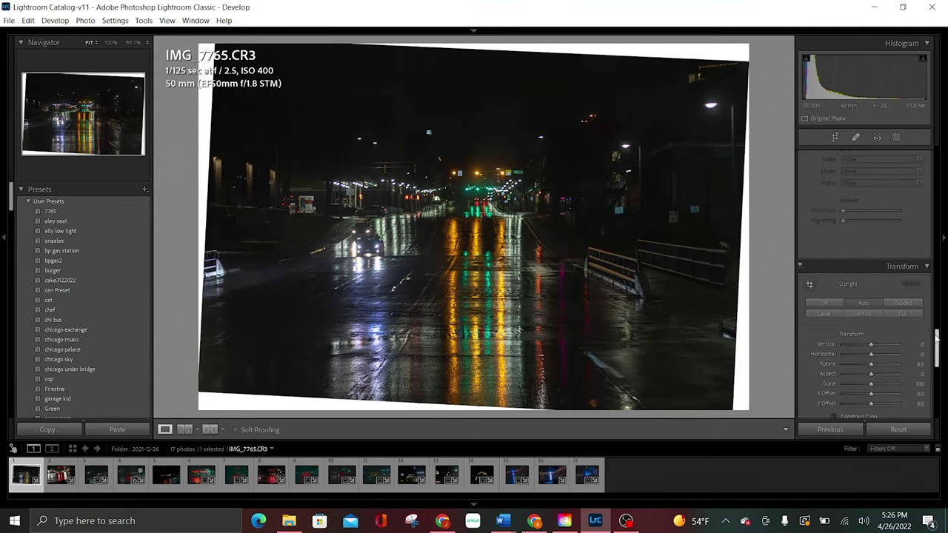
drag(937, 337, 942, 350)
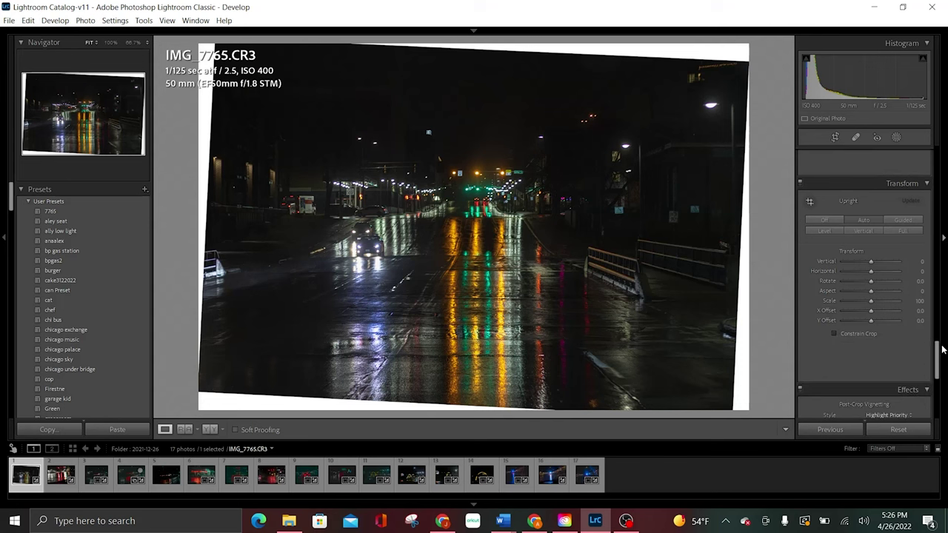
click(834, 334)
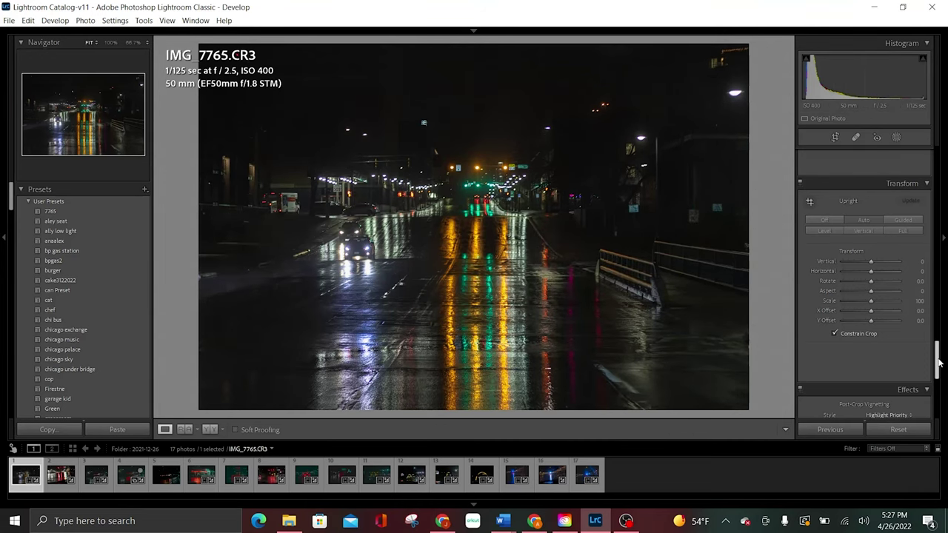
- Start cropping the street photo with the aspect ratio set to 4 x 5 / 8 x 10
drag(938, 363, 938, 164)
click(834, 138)
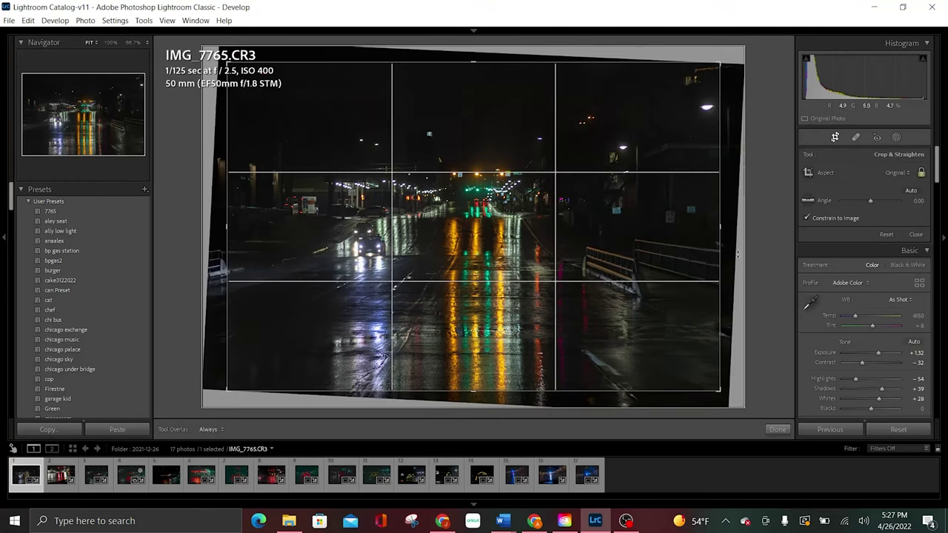
click(898, 174)
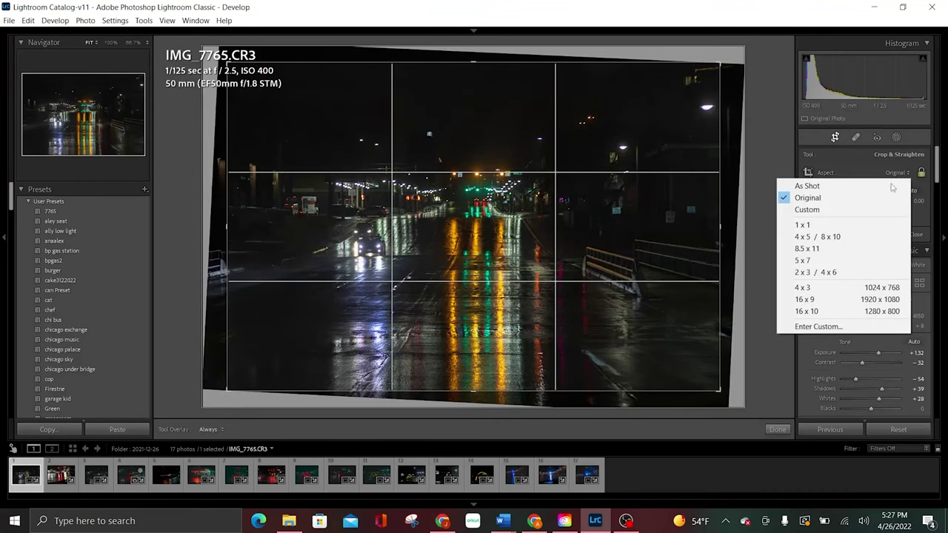
click(841, 237)
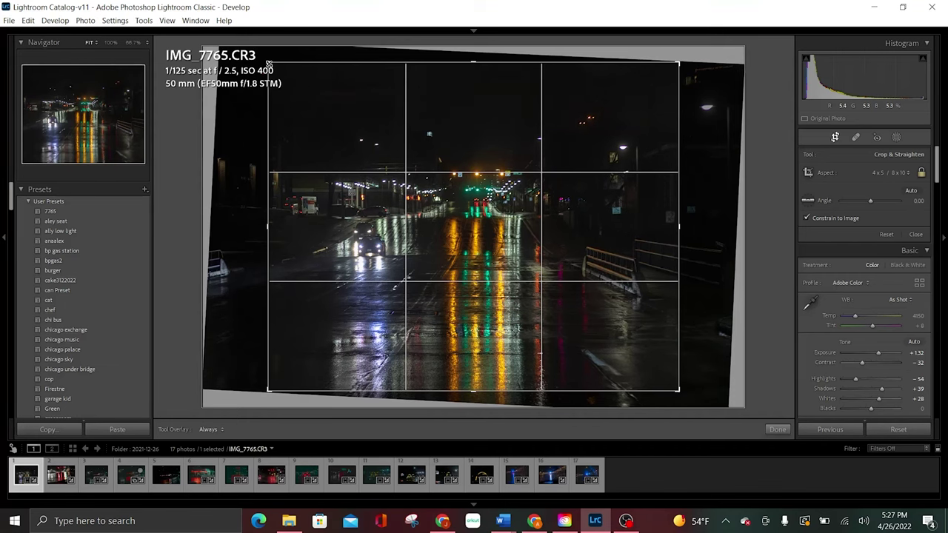
- Tighten the crop frame, shift the photo to center the road's light reflections, and apply the crop
drag(268, 64, 270, 70)
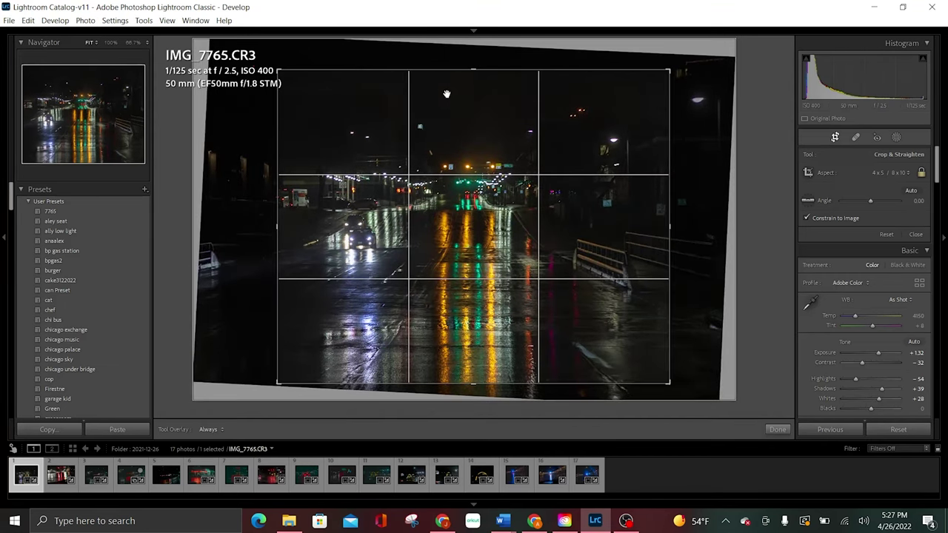
mouse_move(458, 157)
mouse_down()
mouse_move(480, 155)
mouse_move(470, 154)
mouse_up()
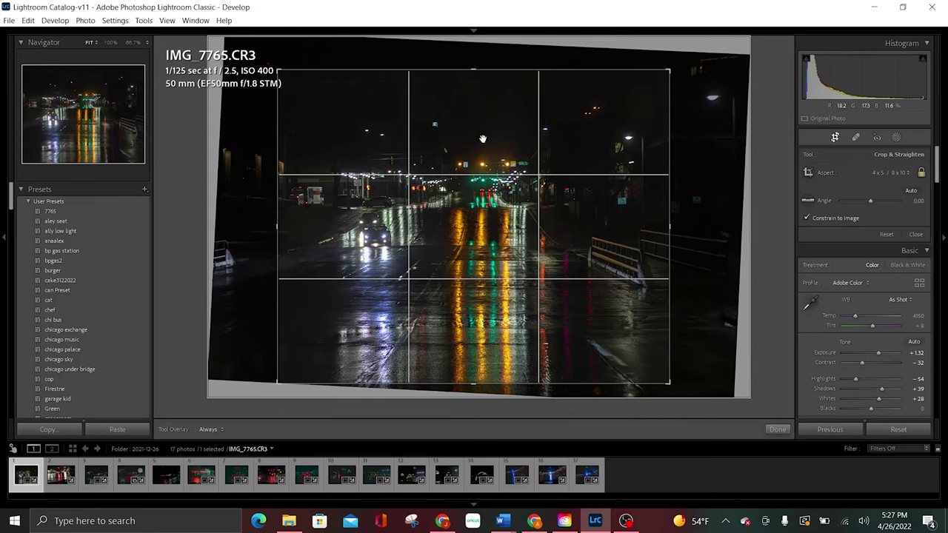
drag(473, 70, 474, 78)
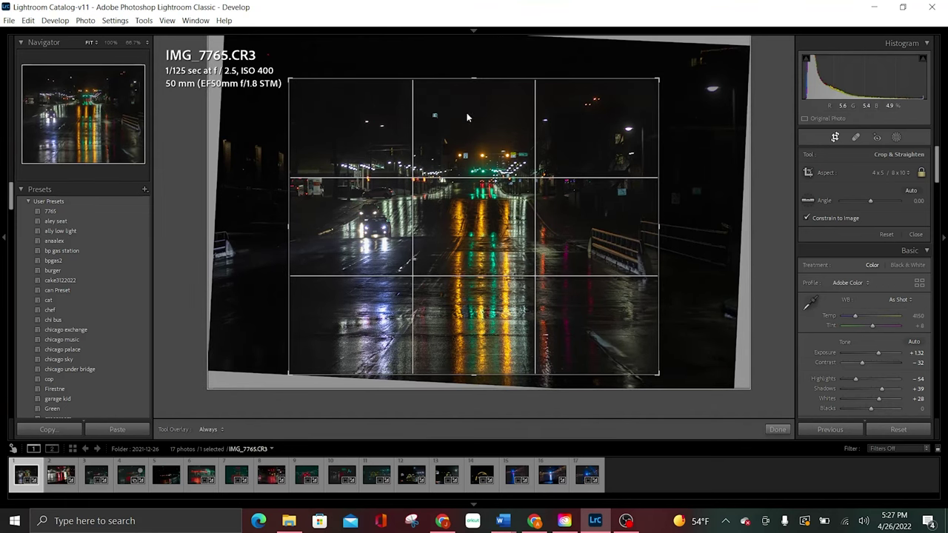
click(465, 89)
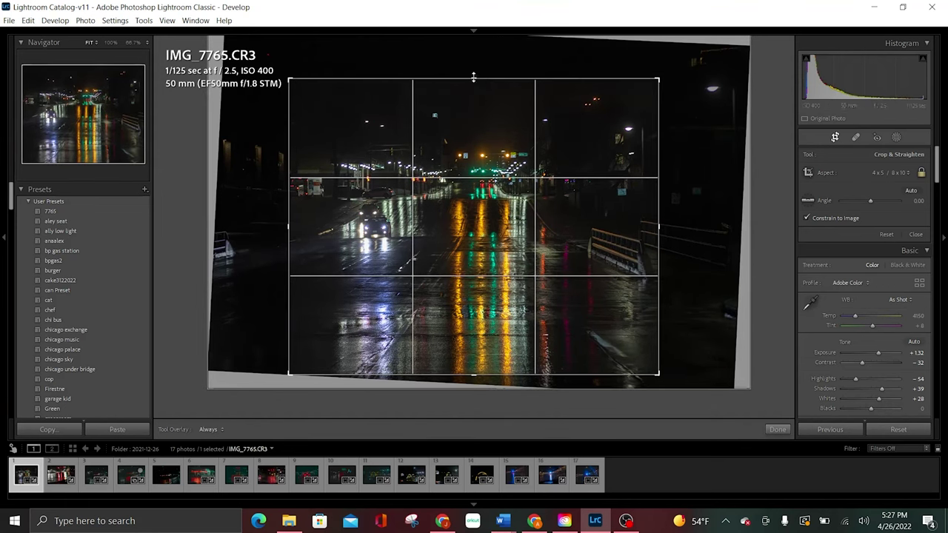
drag(473, 76, 473, 80)
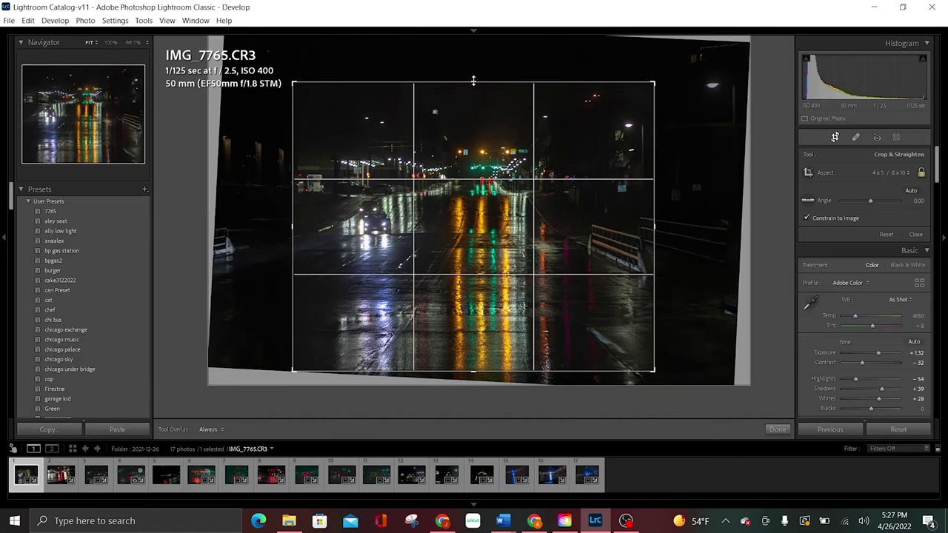
key(Return)
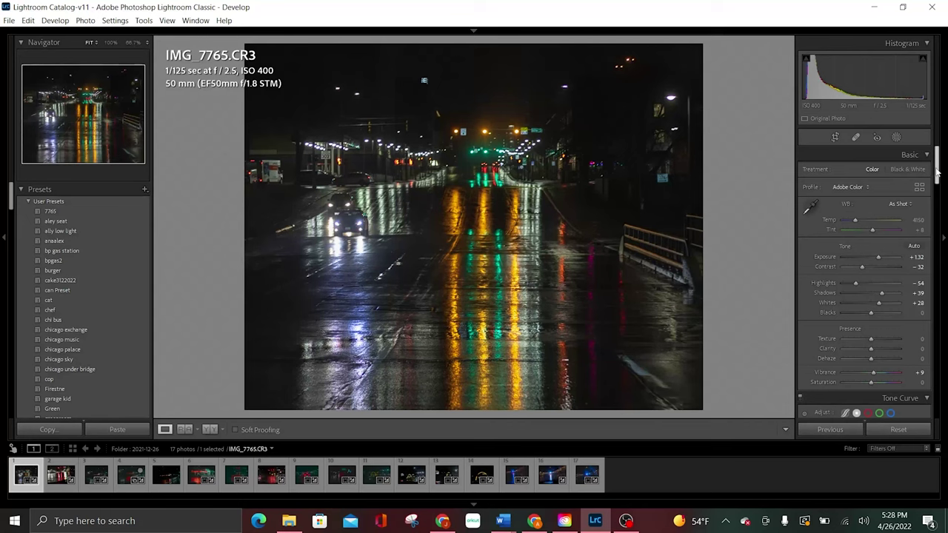
- Review the Basic, Tone Curve, Transform and HSL adjustment settings of the cropped photo
scroll(937, 180, down, 3)
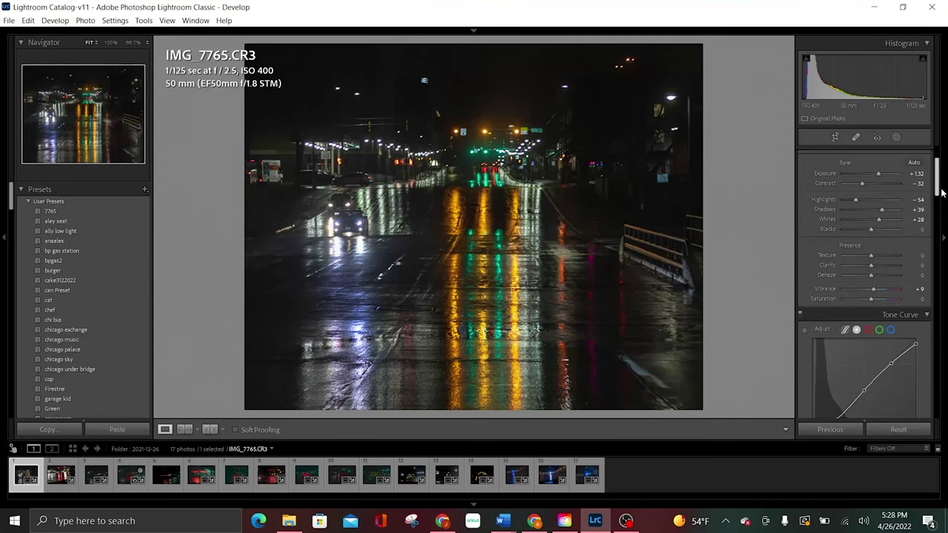
scroll(936, 151, up, 3)
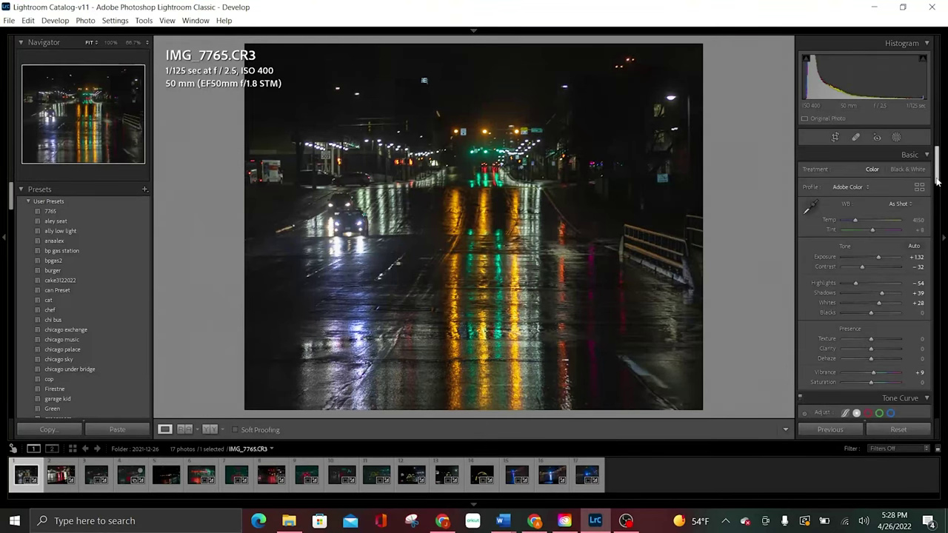
drag(937, 181, 937, 360)
scroll(864, 296, up, 1)
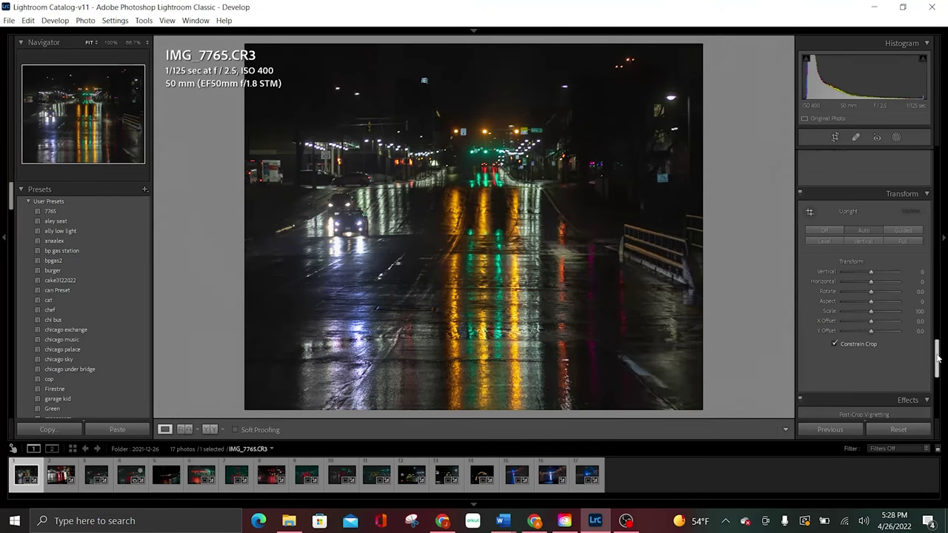
drag(937, 359, 944, 111)
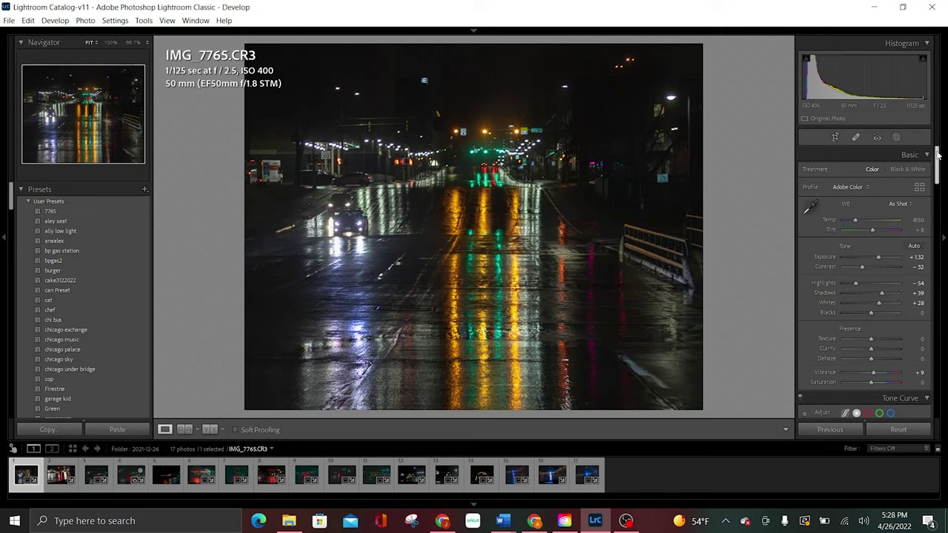
drag(938, 155, 939, 189)
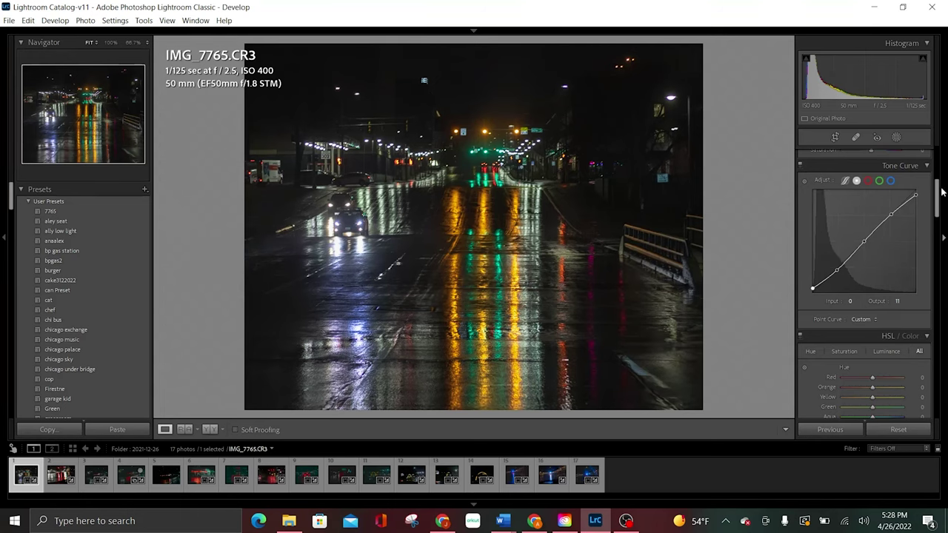
drag(937, 191, 939, 215)
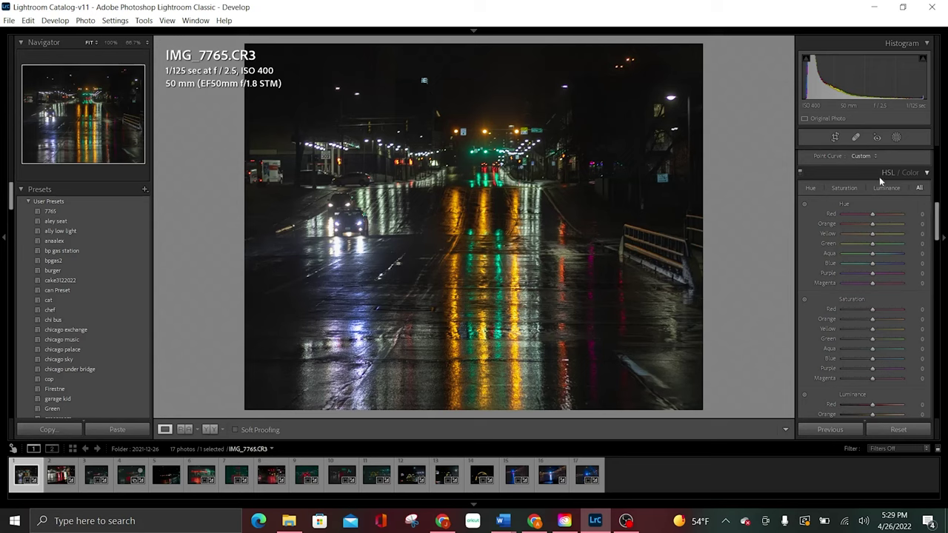
mouse_move(937, 215)
mouse_down()
mouse_move(935, 400)
mouse_move(945, 345)
mouse_move(935, 258)
mouse_move(945, 194)
mouse_move(944, 235)
mouse_move(940, 222)
mouse_up()
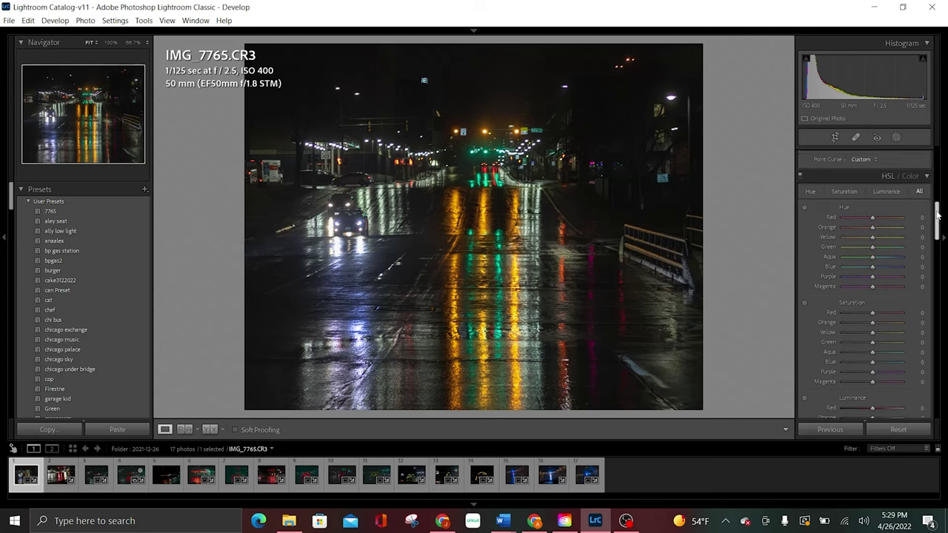
drag(938, 214, 946, 241)
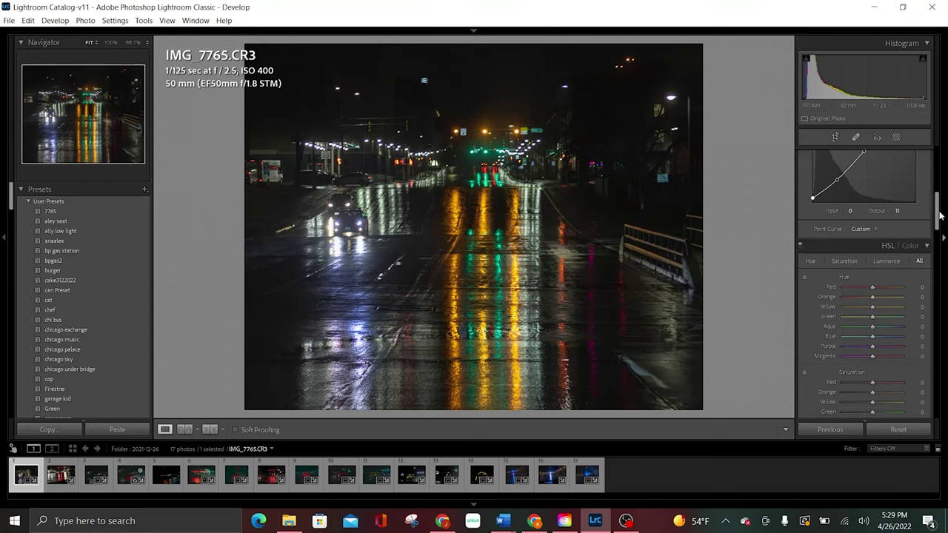
- Try the Blue Primary calibration at hue -100 and saturation +100, and bring both back near neutral
drag(938, 215, 932, 412)
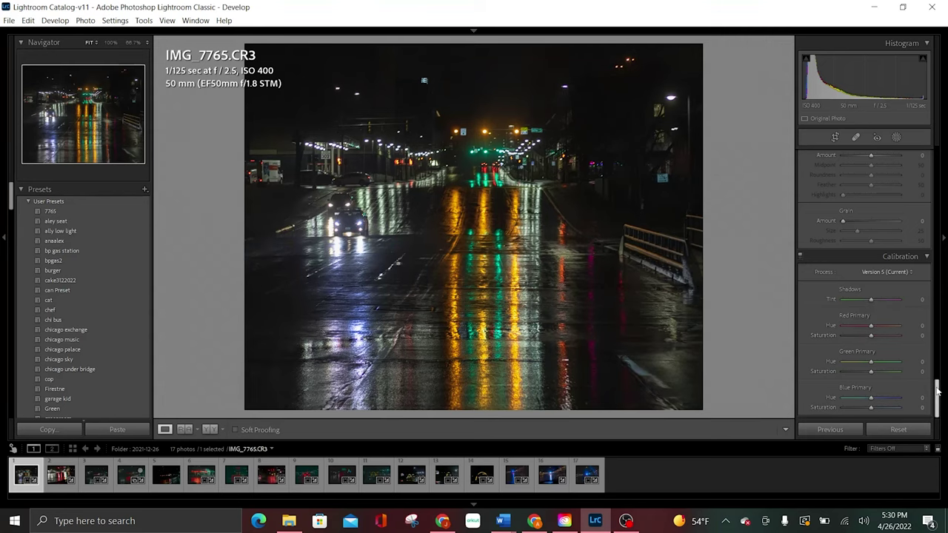
drag(938, 391, 918, 397)
drag(862, 397, 729, 392)
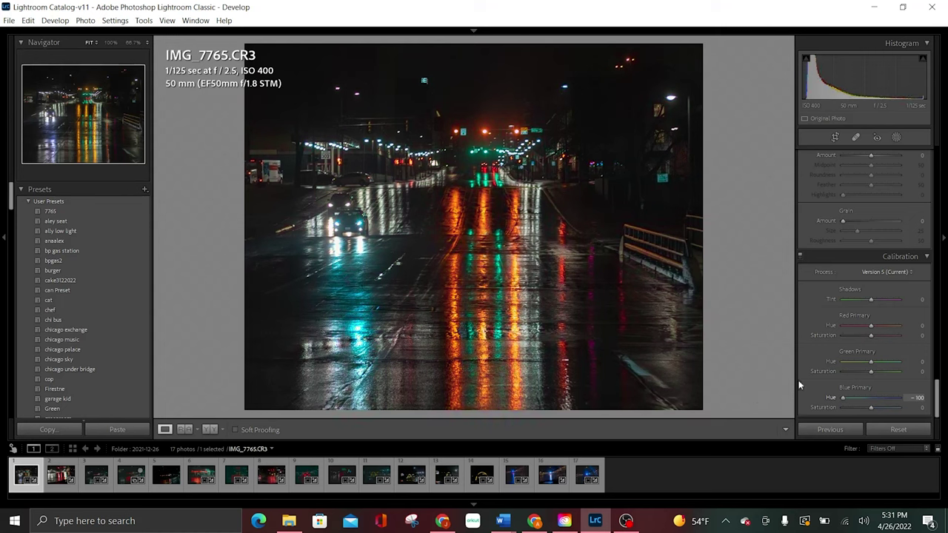
drag(798, 380, 772, 348)
mouse_move(900, 409)
mouse_down()
mouse_move(919, 410)
mouse_move(759, 403)
mouse_move(899, 408)
mouse_up()
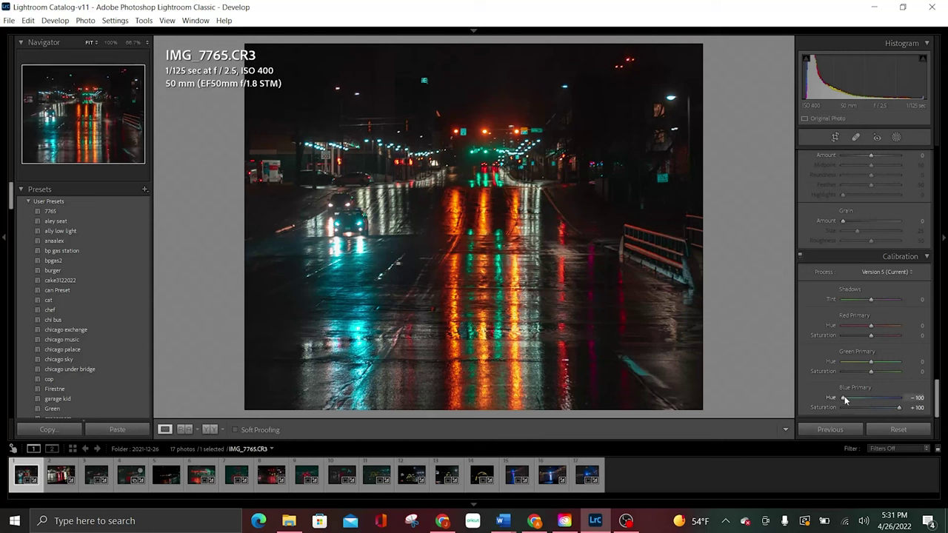
drag(845, 400, 869, 408)
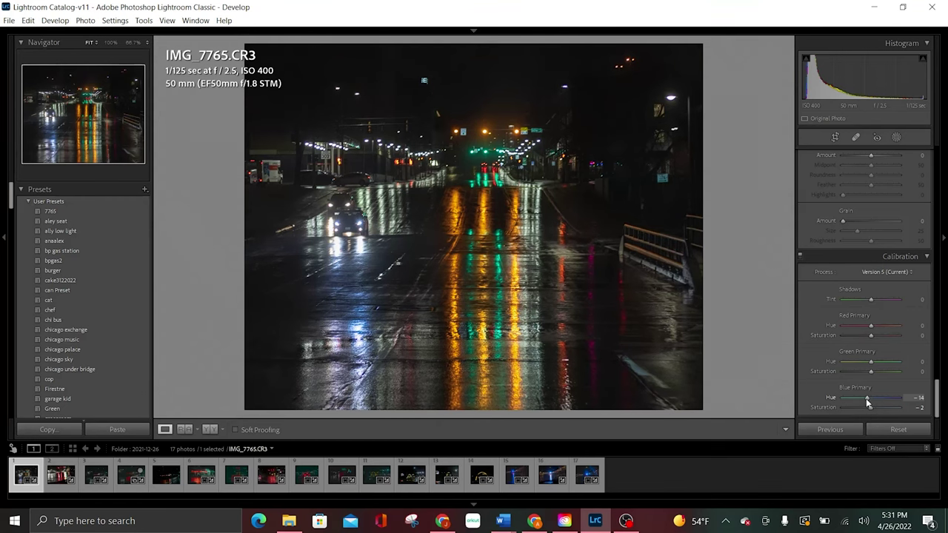
- Set the Blue Primary calibration to hue -42 and saturation -5, trying hue -100 on the way
drag(867, 400, 839, 400)
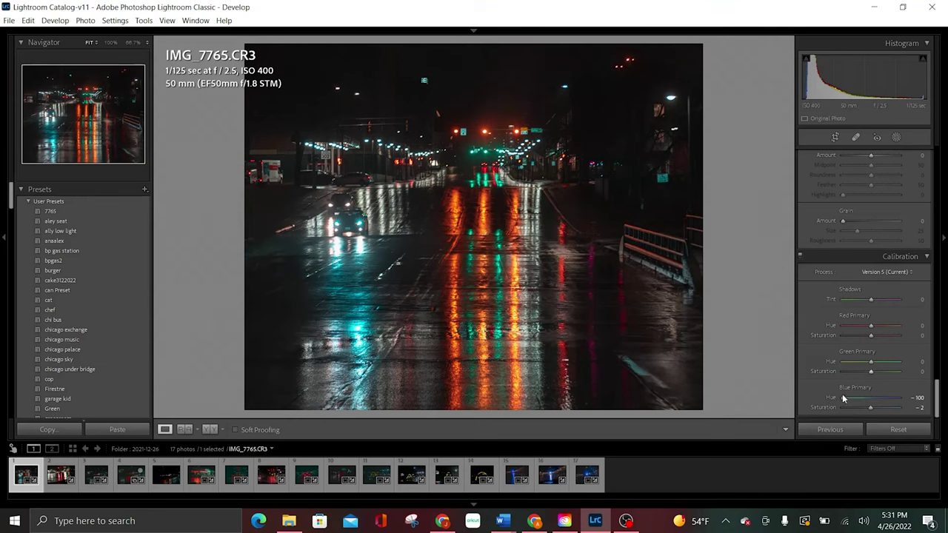
mouse_move(845, 394)
mouse_down()
mouse_move(855, 402)
mouse_move(841, 404)
mouse_up()
drag(844, 401, 857, 398)
drag(855, 402, 859, 398)
key(Up)
key(Up)
key(Up)
key(Up)
key(Up)
key(Up)
key(Up)
key(Down)
key(Down)
key(Down)
key(Down)
key(Down)
key(Down)
key(Down)
key(Down)
key(Down)
key(Down)
- Set the Green Primary calibration to hue +12 and saturation -11, trying hue -100 first
drag(873, 363, 784, 364)
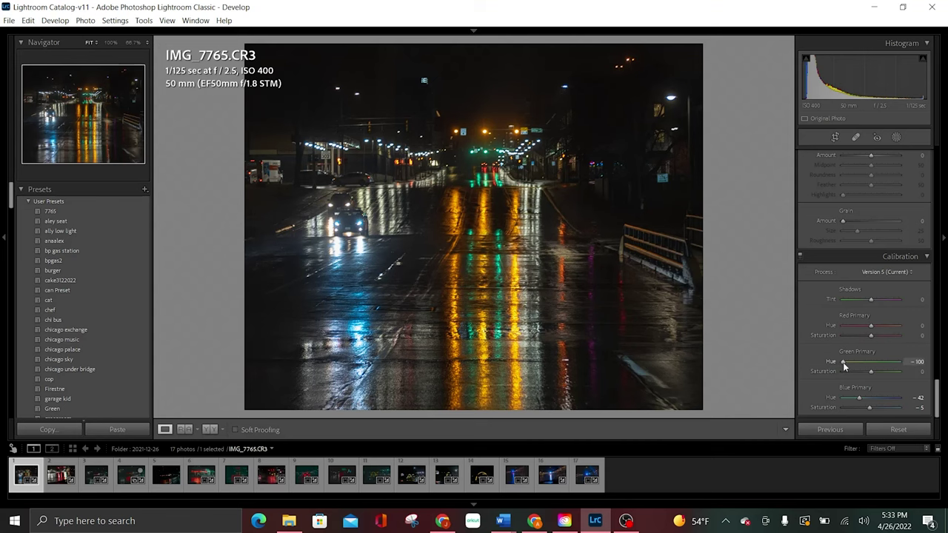
drag(842, 362, 873, 363)
drag(874, 368, 875, 364)
mouse_move(869, 373)
mouse_down()
mouse_move(818, 375)
mouse_move(875, 385)
mouse_move(868, 390)
mouse_up()
- Try a Red Primary hue shift, reset that hue to 0, and raise the Red Primary saturation beyond +75
mouse_move(870, 325)
mouse_down()
mouse_move(882, 334)
mouse_move(777, 334)
mouse_move(875, 336)
mouse_up()
double_click(831, 326)
drag(871, 335, 893, 338)
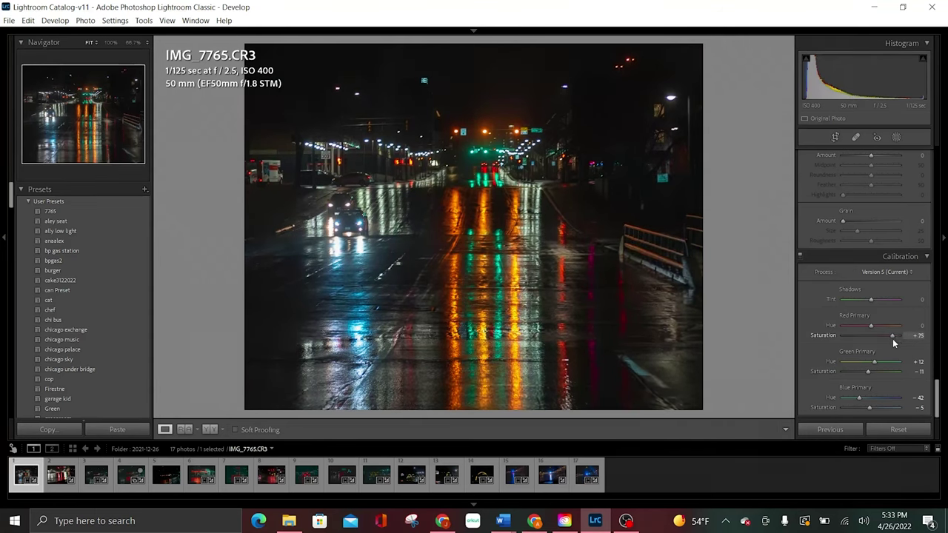
mouse_move(897, 338)
mouse_down()
mouse_move(878, 338)
mouse_move(904, 334)
mouse_up()
- Color grade the shadows with hue 201 and saturation 20, trying fully saturated red and blue (hue 240) tints first
drag(937, 402, 940, 280)
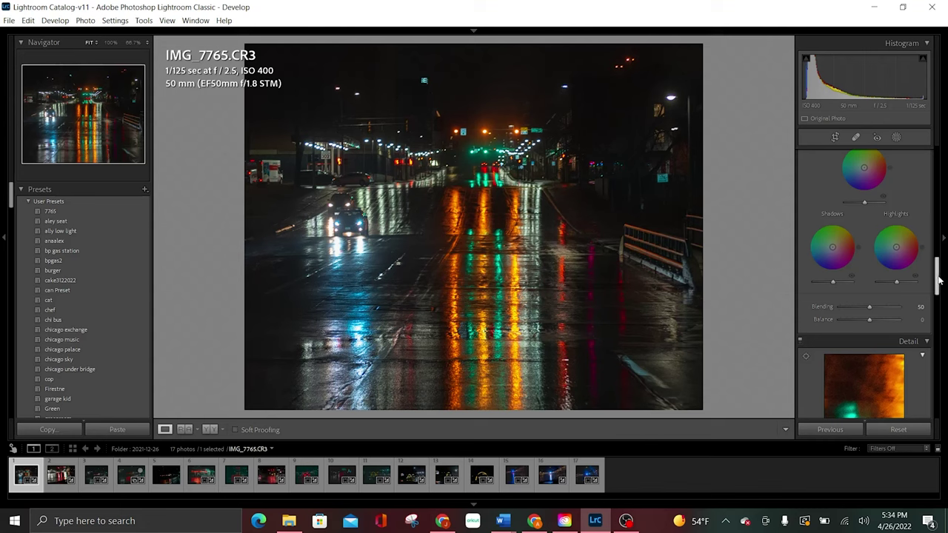
drag(939, 280, 938, 265)
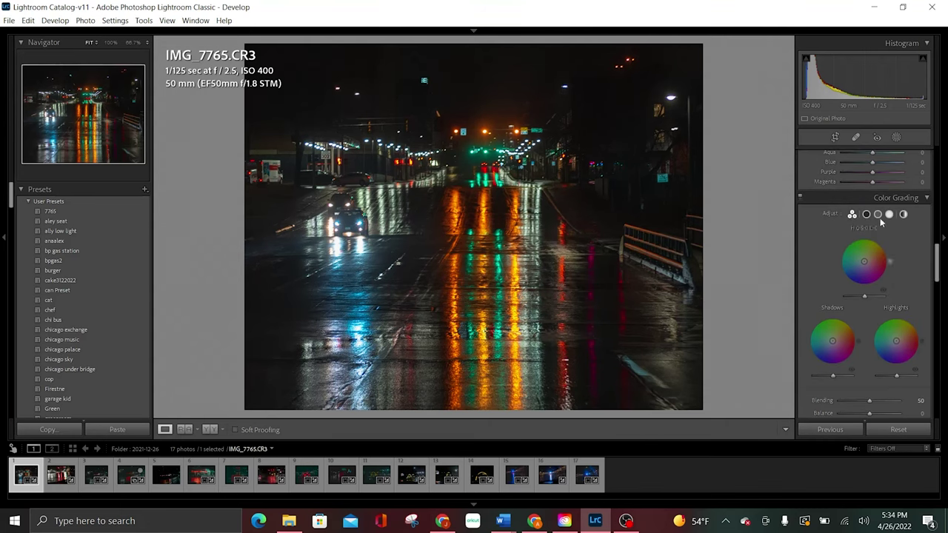
click(868, 215)
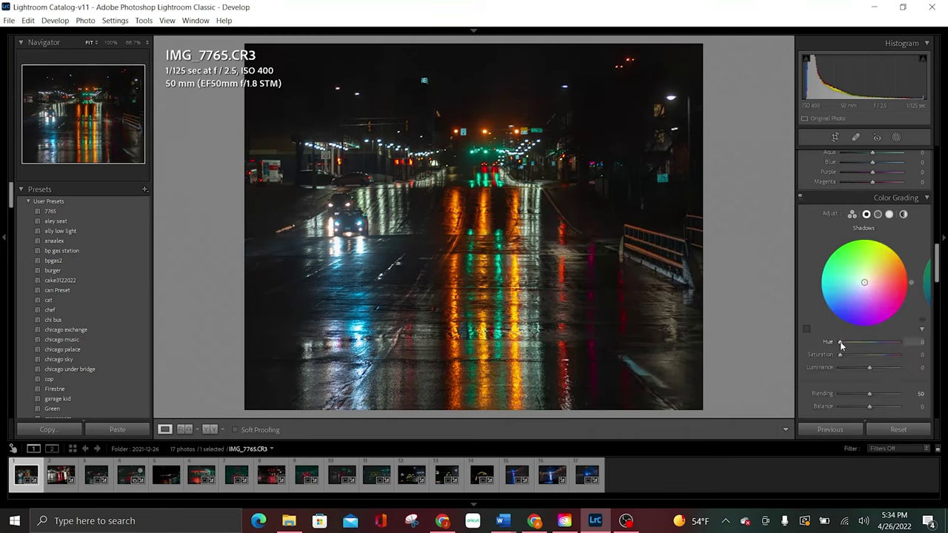
mouse_move(840, 342)
mouse_down()
mouse_move(863, 339)
mouse_move(841, 346)
mouse_up()
drag(842, 353, 918, 358)
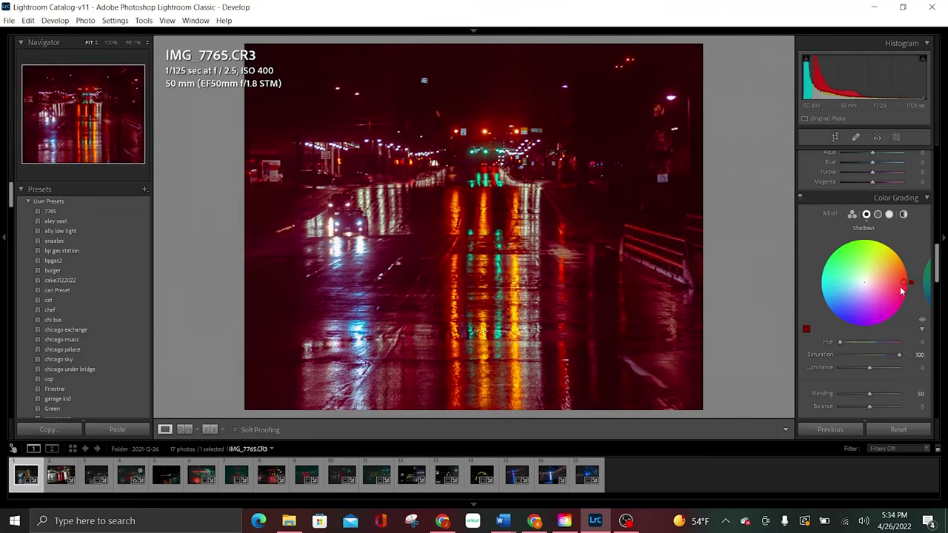
drag(904, 286, 842, 321)
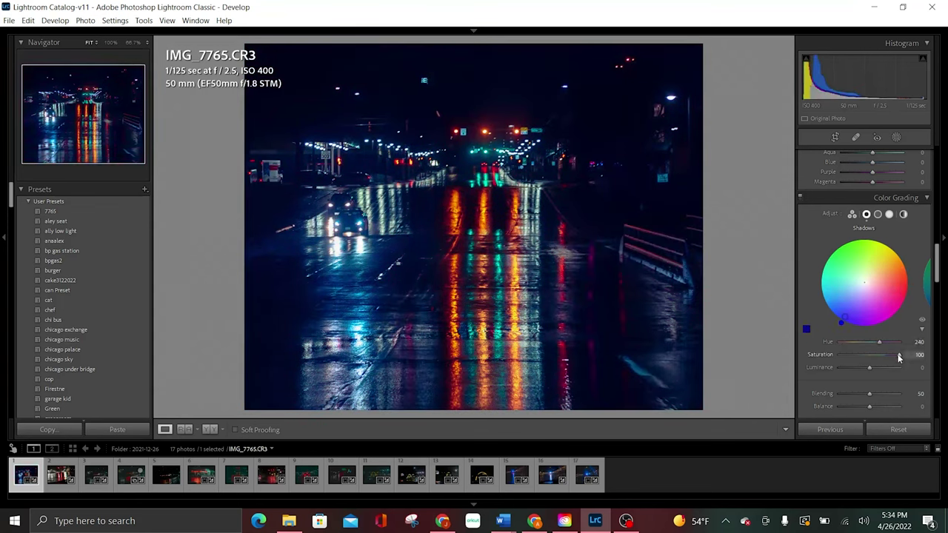
drag(898, 355, 851, 356)
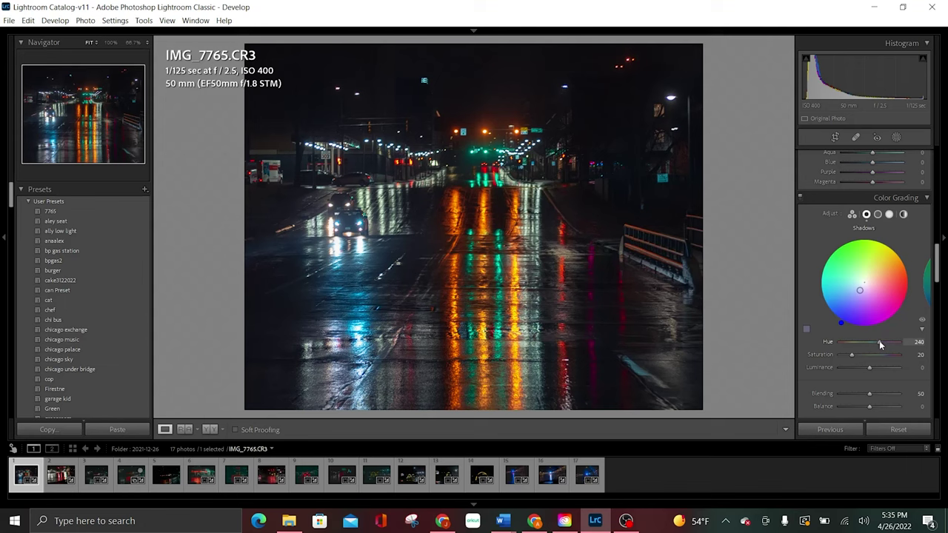
drag(880, 341, 874, 341)
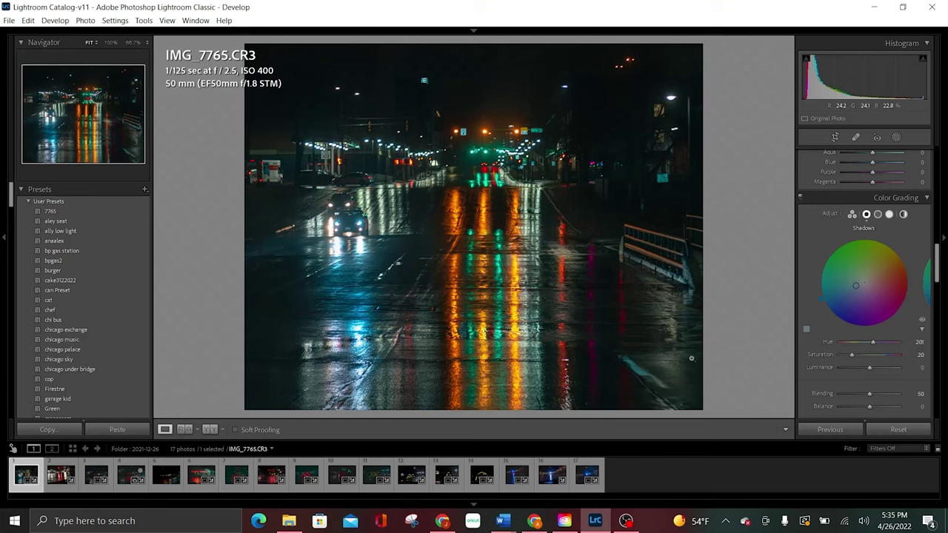
- Color grade the midtones with a teal tint at hue 180 and saturation 16
click(878, 215)
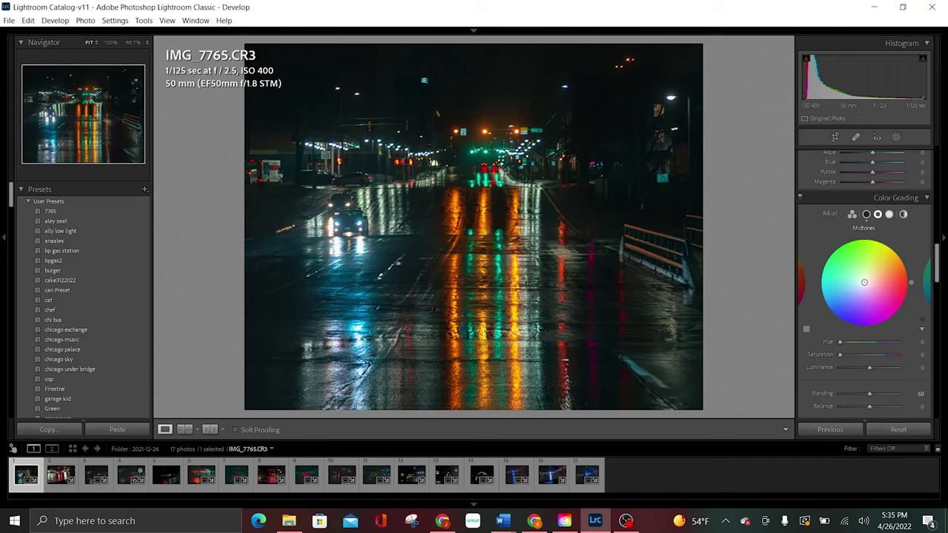
drag(864, 287, 852, 283)
drag(853, 283, 856, 282)
scroll(851, 358, down, 1)
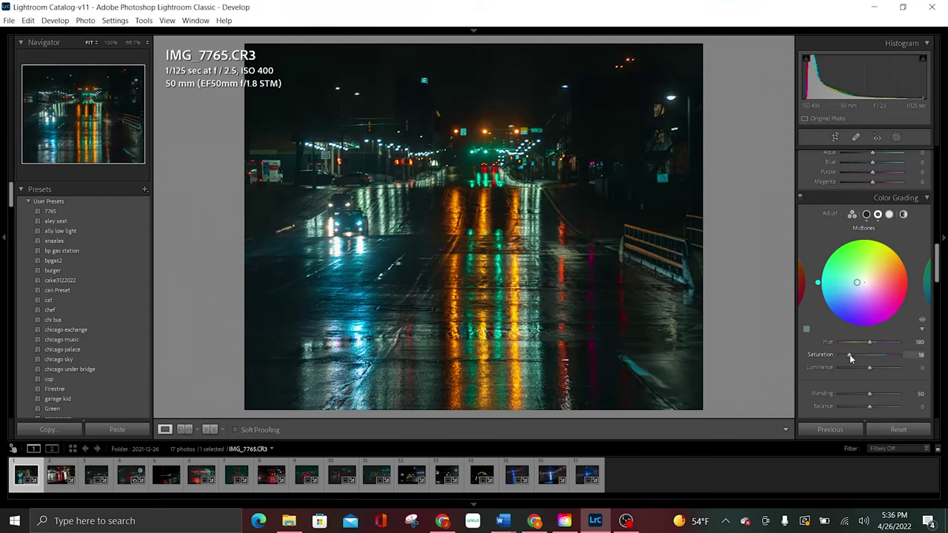
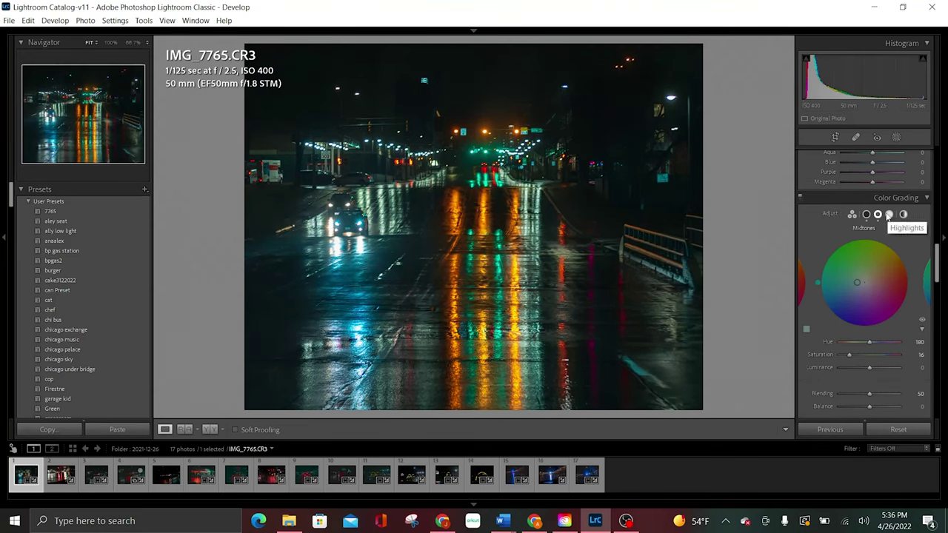
- Color grade the highlights with a warm orange tint at hue 30 and saturation 14, trying it at saturation 100 first
click(889, 215)
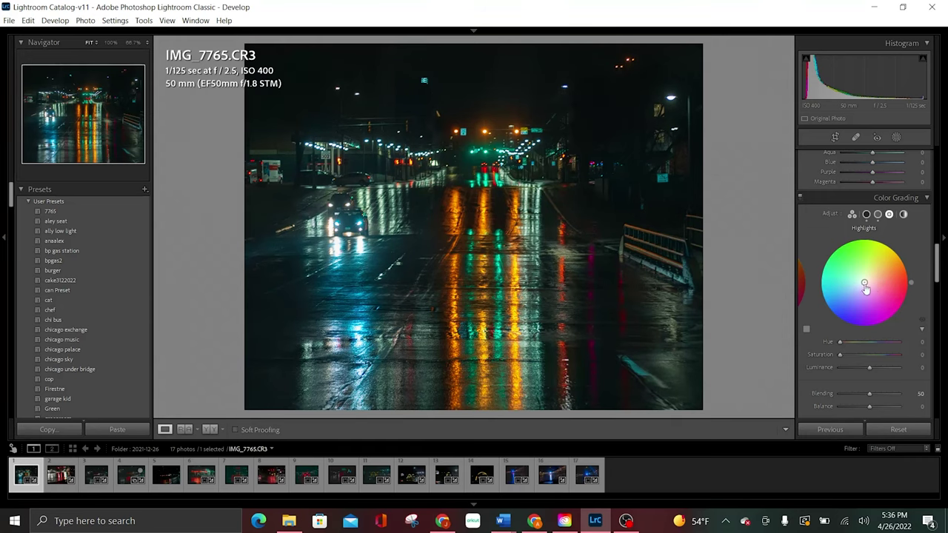
drag(863, 283, 896, 261)
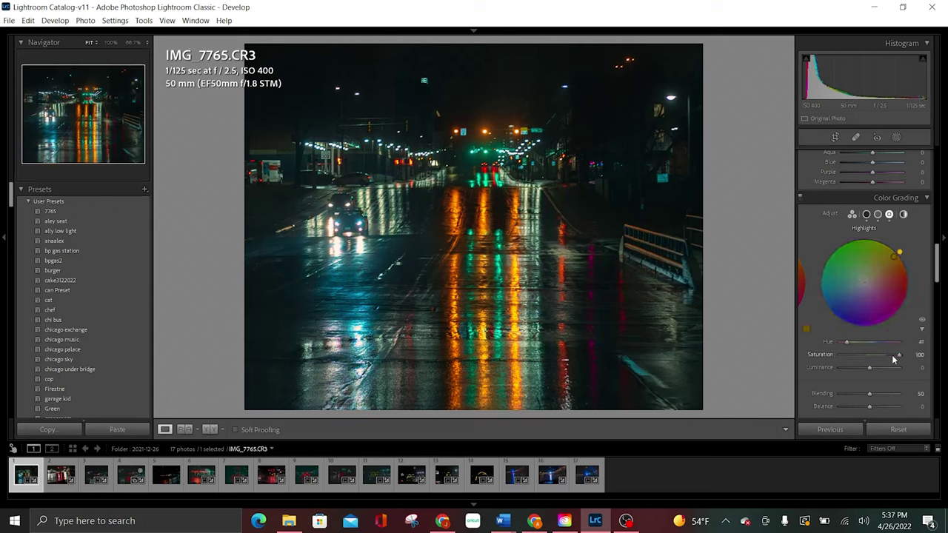
mouse_move(898, 355)
mouse_down()
mouse_move(876, 357)
mouse_move(899, 355)
mouse_up()
drag(902, 289, 904, 260)
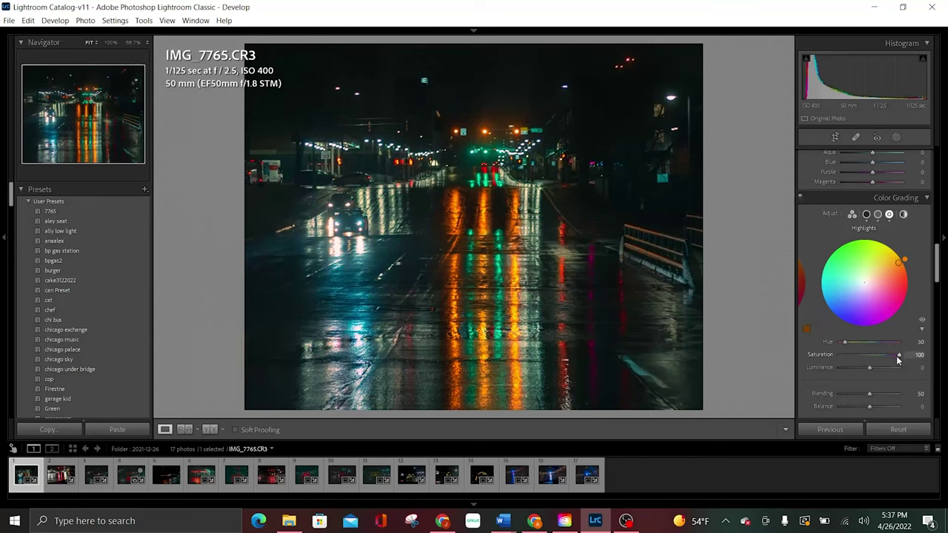
drag(899, 354, 848, 359)
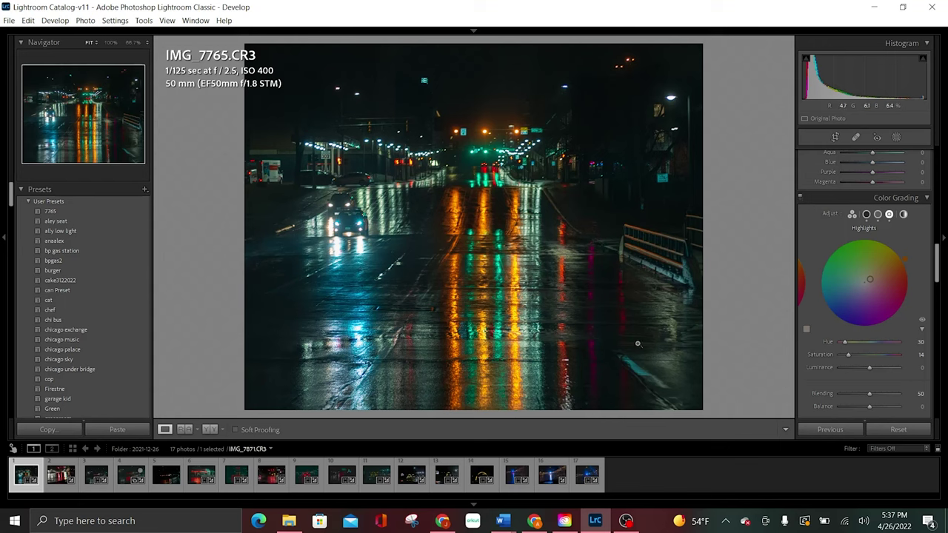
- Lower the HSL saturation of aqua to -25 and of blue to -37
drag(942, 280, 945, 250)
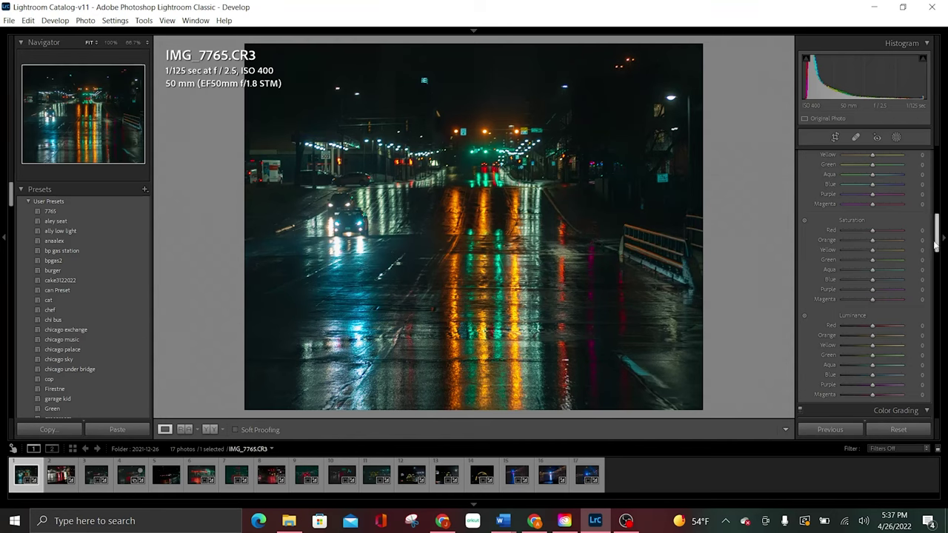
drag(936, 244, 942, 235)
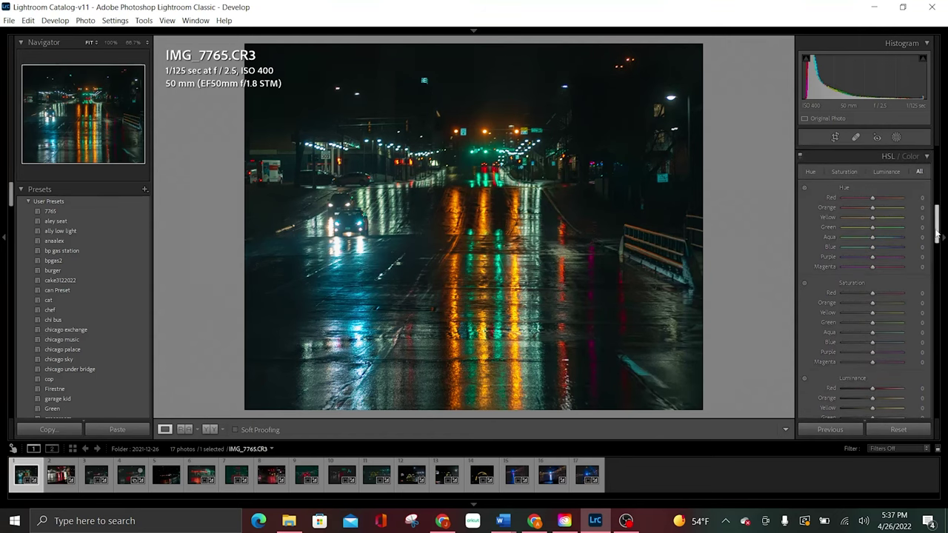
mouse_move(937, 234)
mouse_down()
mouse_move(938, 219)
mouse_move(939, 374)
mouse_move(940, 232)
mouse_up()
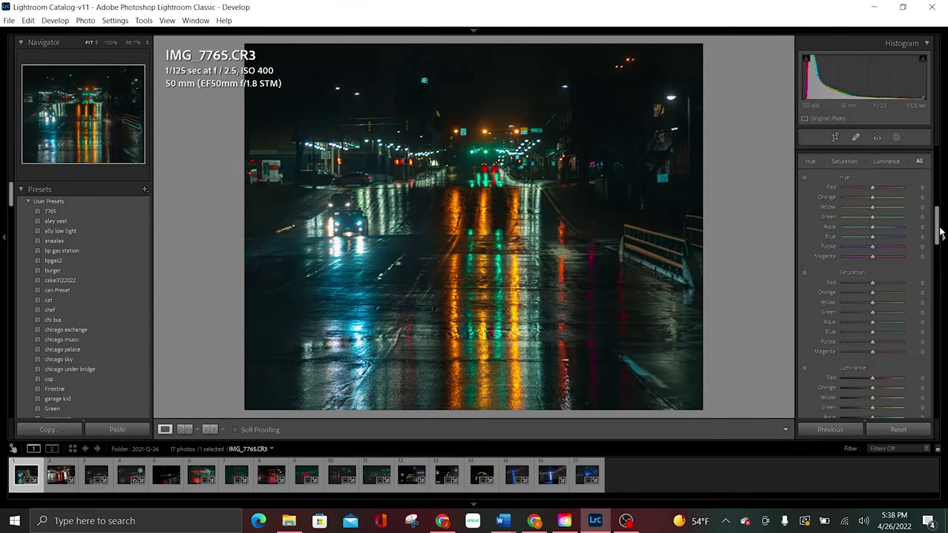
click(941, 233)
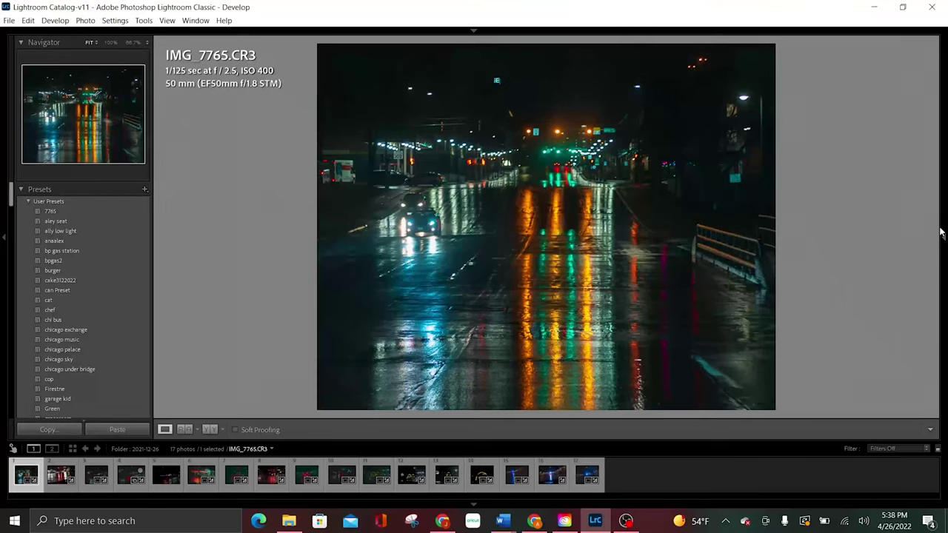
click(941, 234)
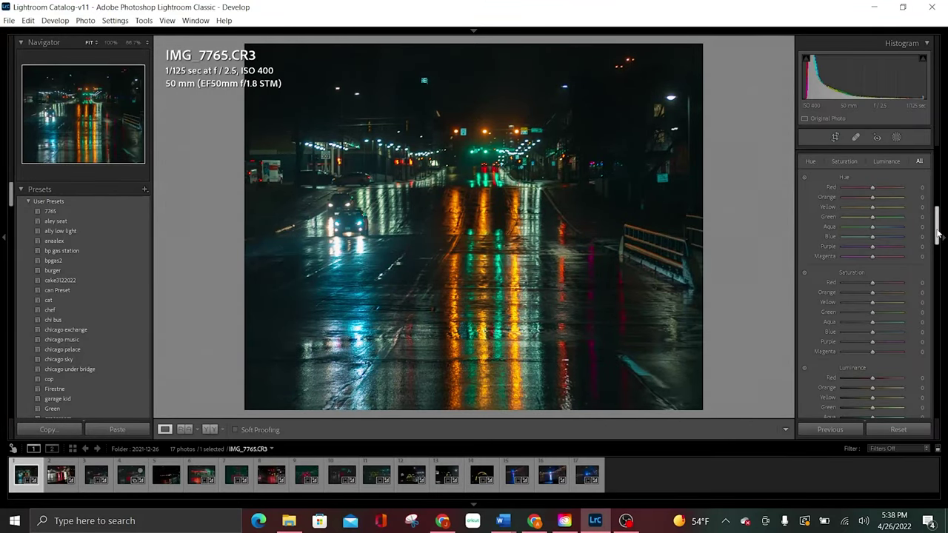
drag(941, 233, 937, 221)
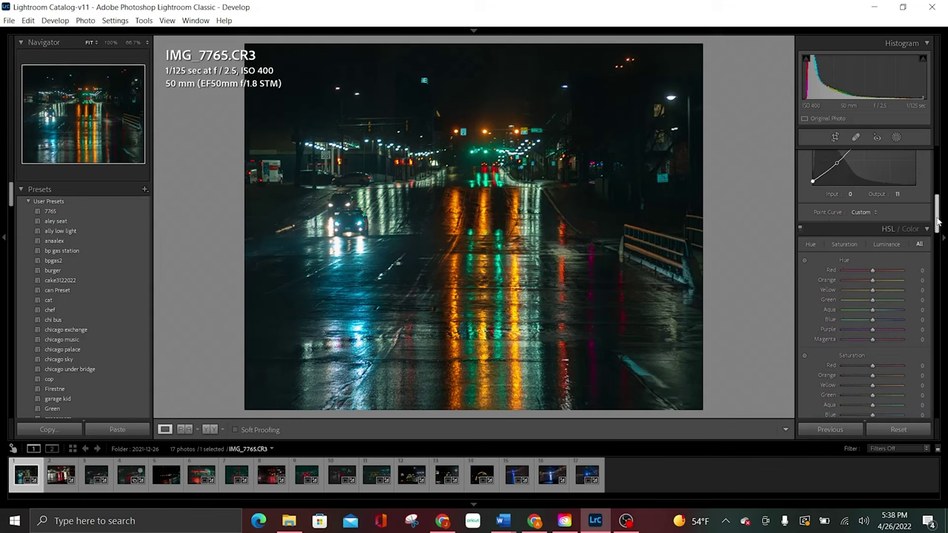
drag(938, 220, 940, 232)
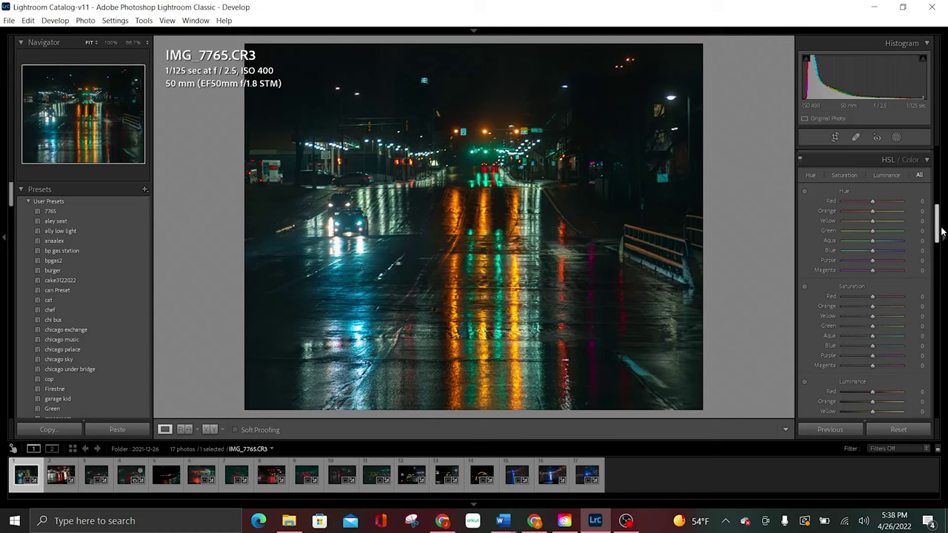
drag(941, 231, 941, 233)
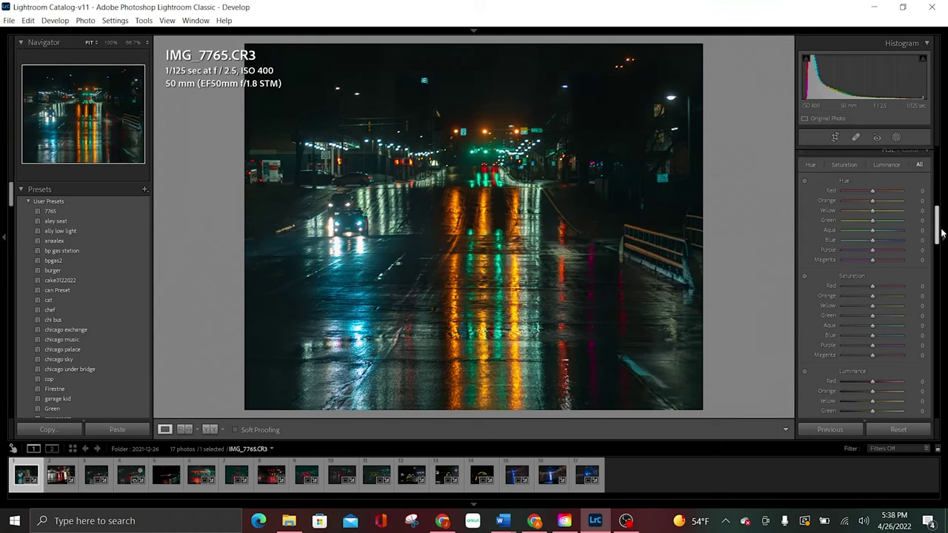
drag(942, 233, 942, 235)
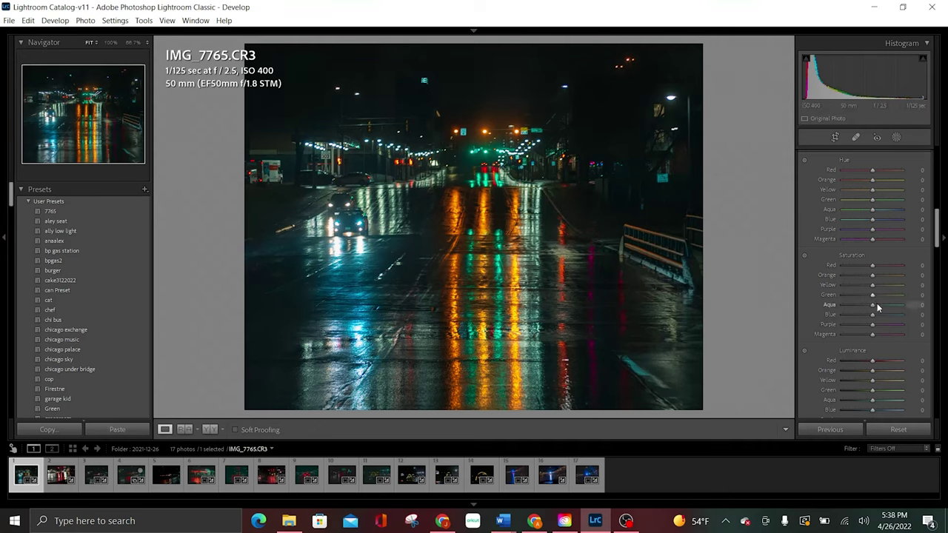
drag(874, 305, 902, 305)
drag(911, 320, 864, 309)
drag(872, 316, 863, 314)
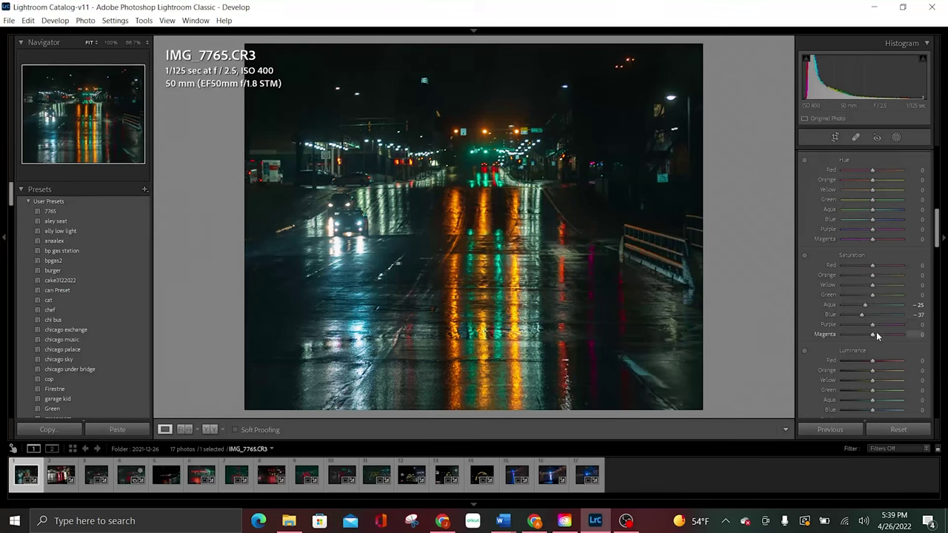
- Try stronger purple saturation shifts in HSL and settle on +2
drag(874, 327, 919, 327)
click(867, 324)
drag(874, 326, 900, 334)
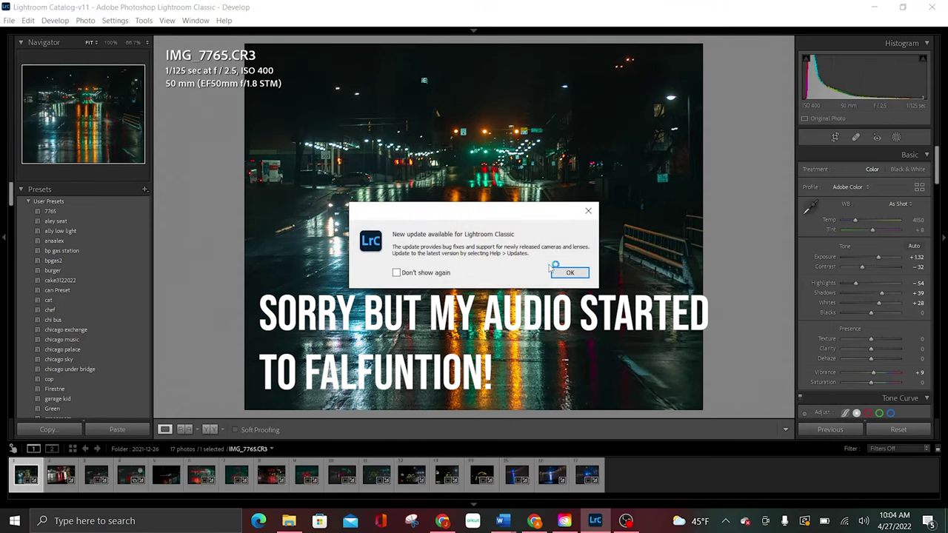
- Dismiss the update notice and set the HSL hues to red +58, orange -47, yellow +20, green +3, aqua -22 and blue -38
click(560, 272)
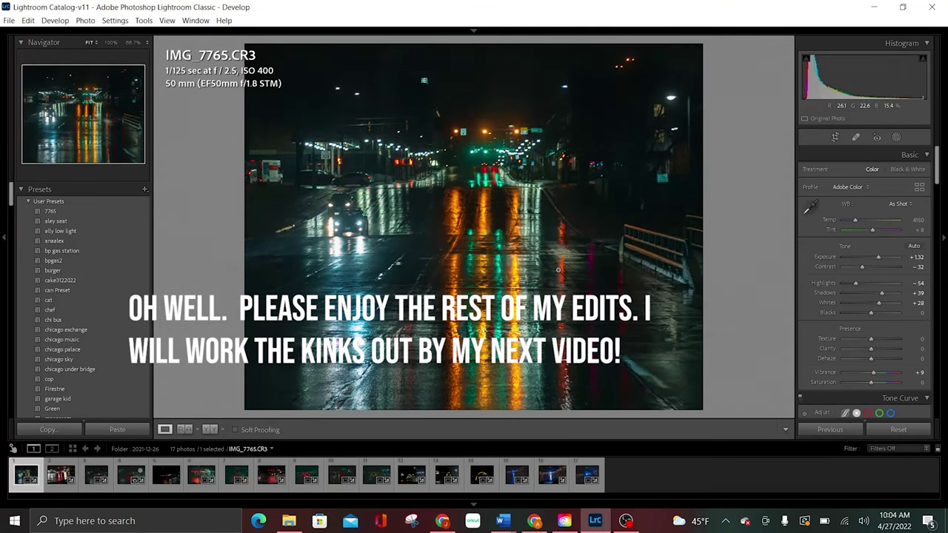
drag(937, 164, 945, 235)
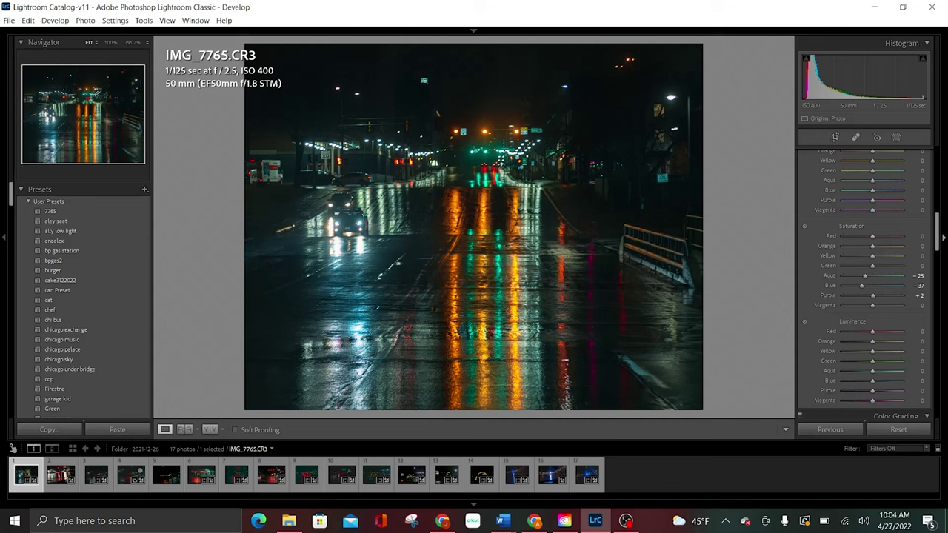
scroll(880, 231, up, 3)
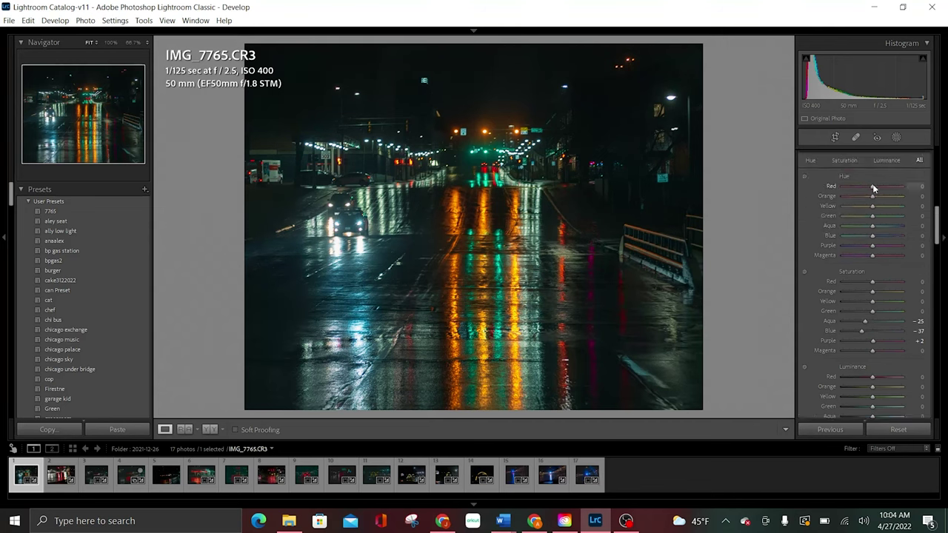
drag(874, 189, 861, 236)
- Set texture to +33, clarity to +21 and dehaze to -12, checking the wet-road reflections up close
scroll(942, 199, up, 2)
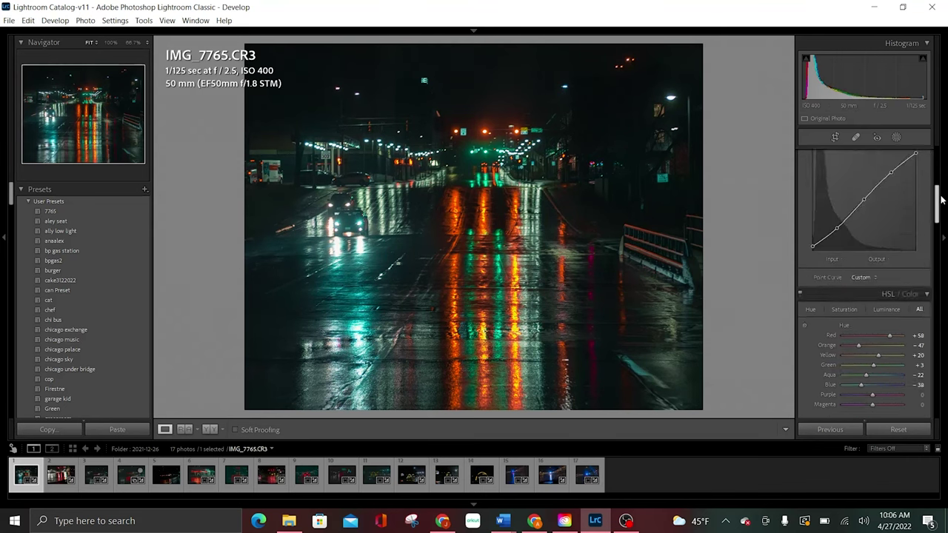
scroll(942, 199, up, 3)
mouse_move(871, 341)
mouse_down()
mouse_move(905, 338)
mouse_move(877, 349)
mouse_move(880, 338)
mouse_up()
click(504, 265)
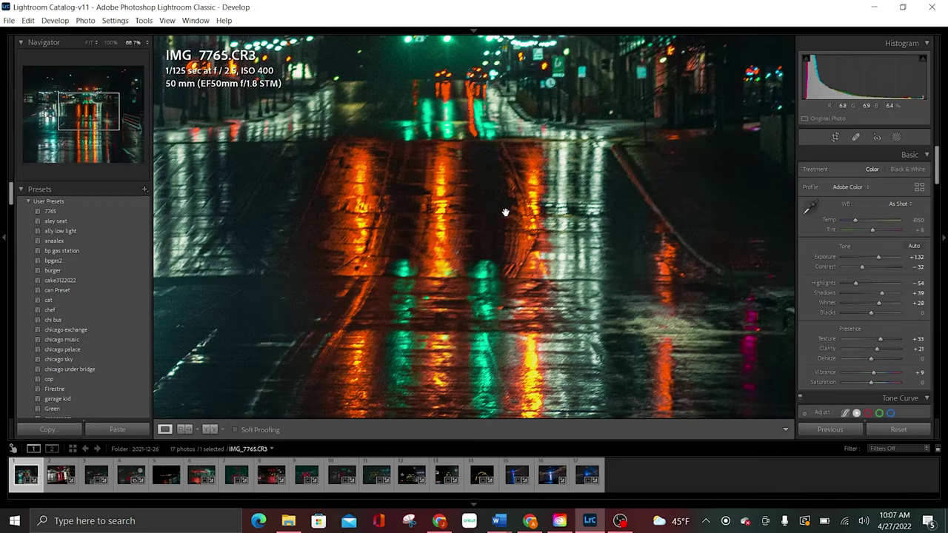
key(z)
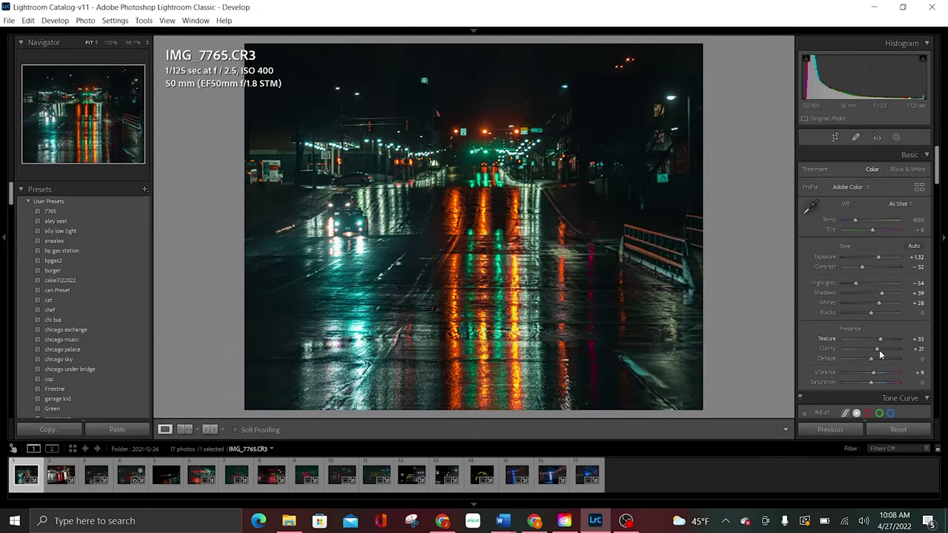
drag(871, 358, 868, 363)
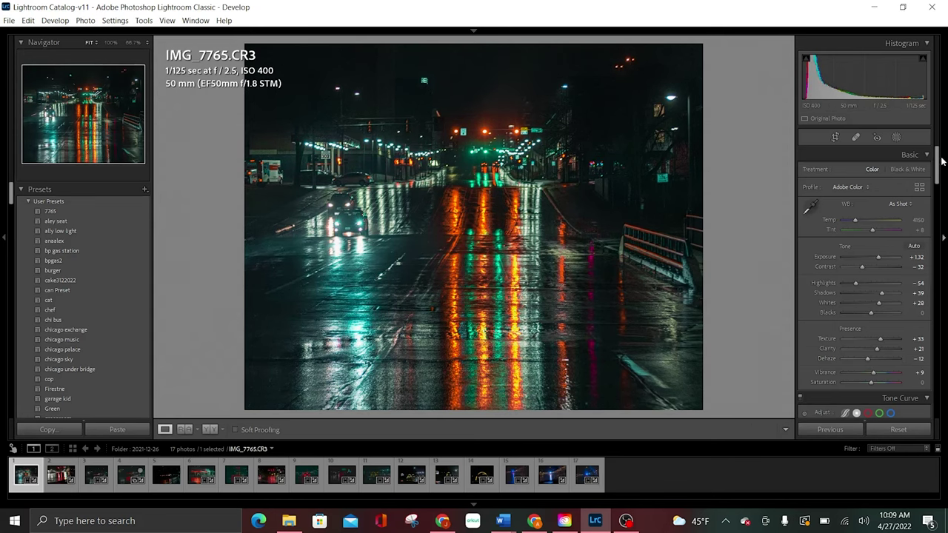
- Switch to the storefront photo IMG_7787.CR3 and raise its exposure to +2.46
drag(938, 165, 938, 289)
click(166, 474)
scroll(866, 318, down, 5)
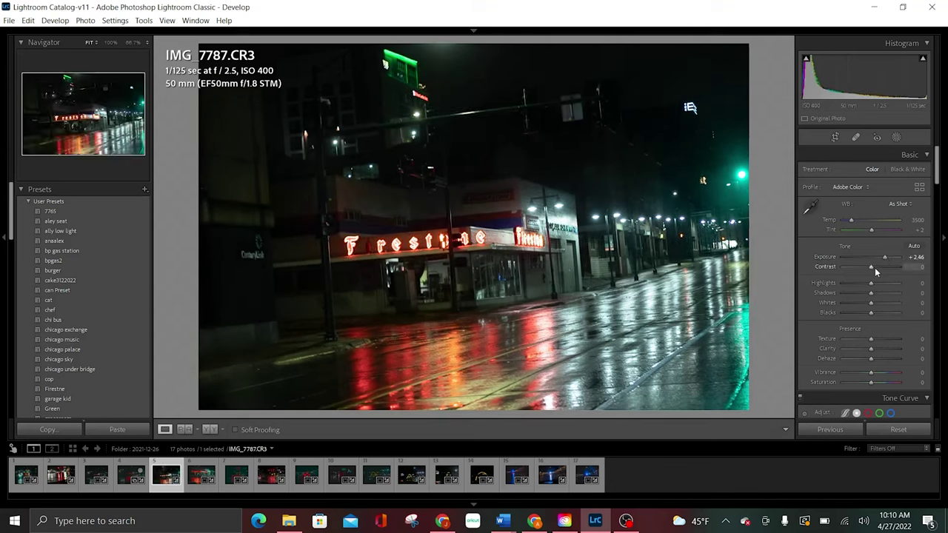
- Straighten the storefront's tilted perspective with a transform correction and set contrast to -33
scroll(867, 318, down, 5)
click(868, 324)
key(ctrl+z)
scroll(881, 299, up, 15)
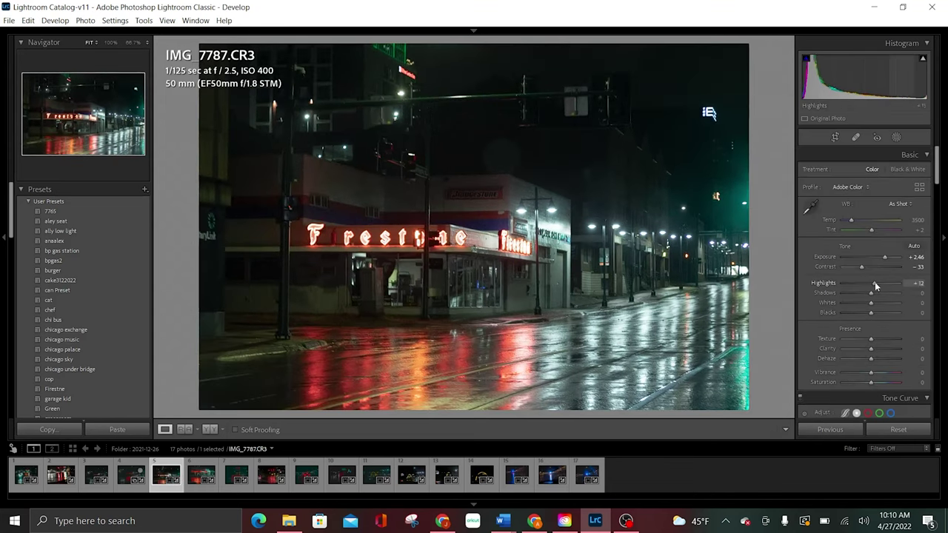
- Set highlights +19, shadows -26, whites +23 and vibrance +16, and shape a custom point curve with the black point lifted to output 14
drag(871, 303, 900, 310)
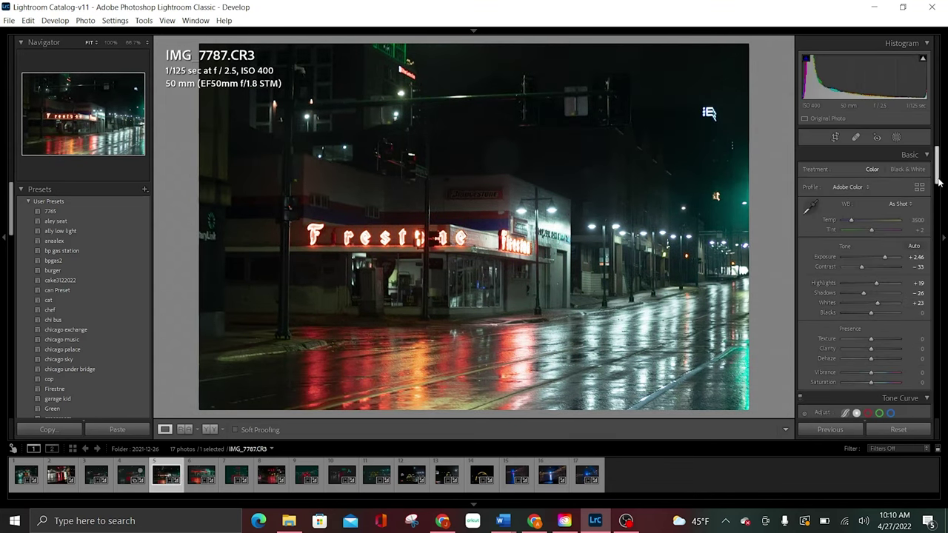
scroll(876, 313, down, 5)
drag(839, 297, 841, 308)
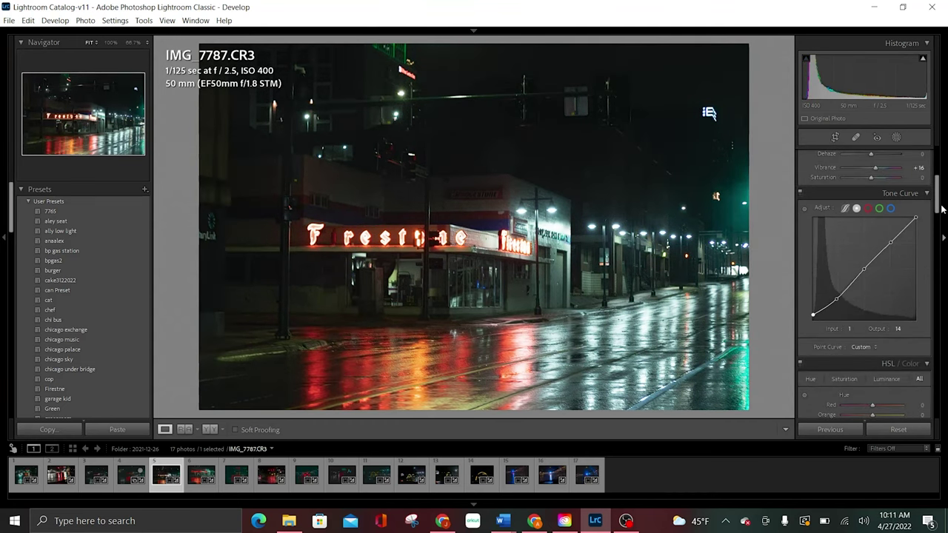
- Set the Blue Primary calibration to hue -35 and saturation +100
scroll(867, 311, down, 15)
mouse_move(871, 397)
mouse_down()
mouse_move(856, 398)
mouse_move(881, 408)
mouse_up()
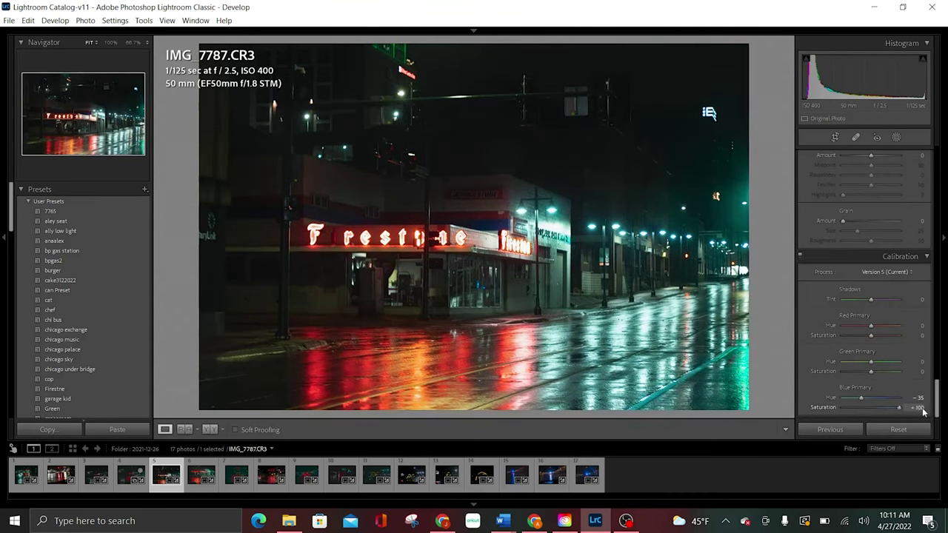
click(871, 363)
- Crop the storefront photo to the 4 x 5 / 8 x 10 aspect ratio around the neon sign and its reflections
scroll(852, 282, up, 20)
key(r)
click(889, 172)
click(830, 235)
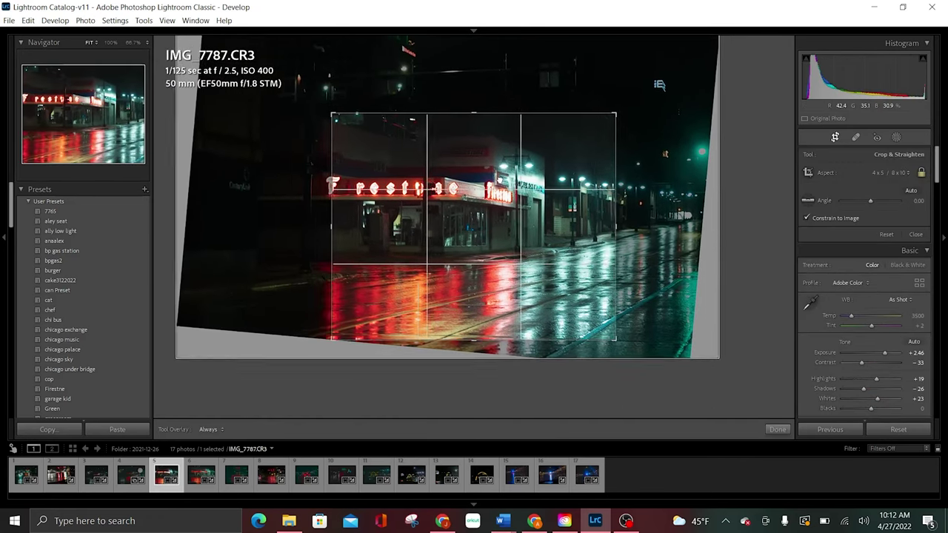
key(Return)
- Color grade the shadows with a cyan tint, trying hue 192 at saturation 100 before toning it down
scroll(937, 222, down, 10)
scroll(937, 222, down, 5)
click(878, 200)
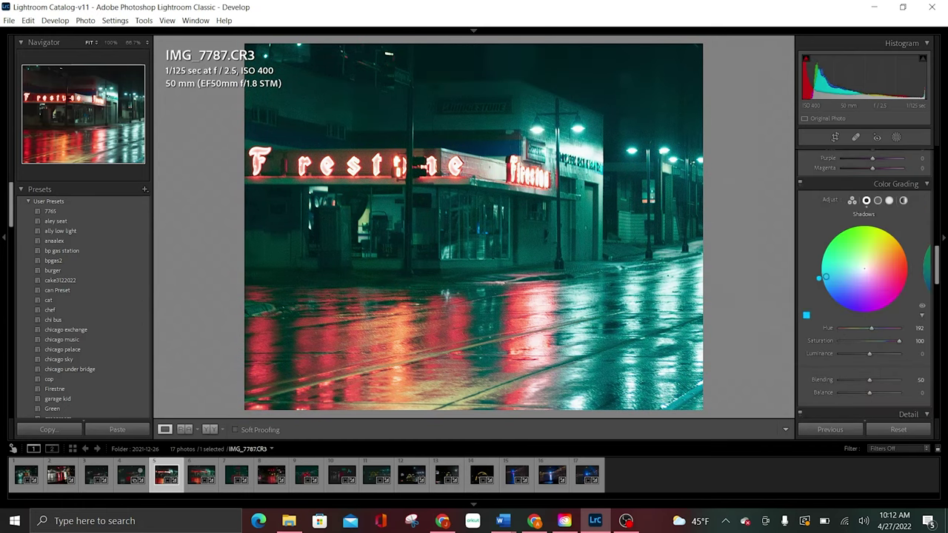
drag(875, 340, 897, 341)
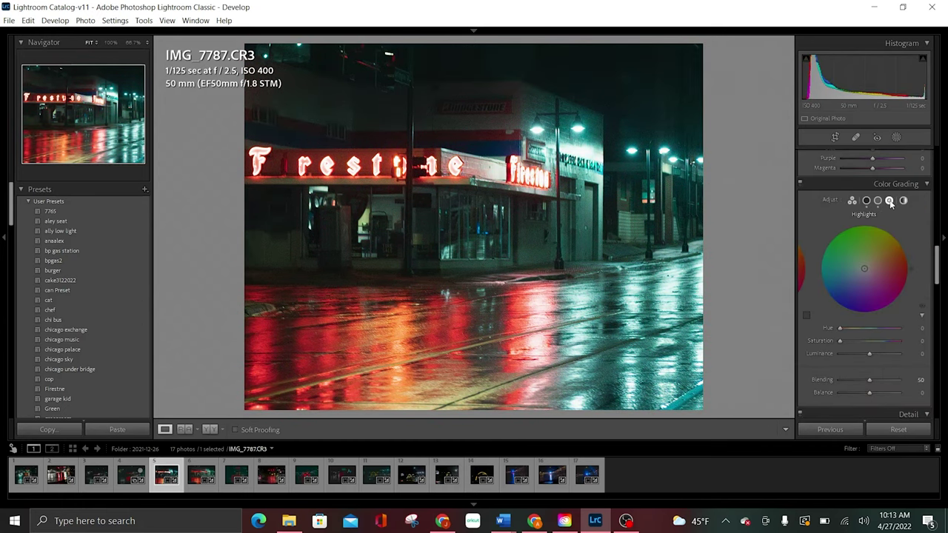
- Try strongly saturated tints on the highlights in Color Grading and pull their saturation back down
click(889, 200)
drag(896, 245, 856, 312)
drag(899, 341, 839, 343)
- Set HSL saturation to red +32, aqua +17 and blue +20, and HSL hue to orange -40, aqua -20 and blue -38
scroll(867, 296, up, 5)
mouse_move(872, 279)
mouse_down()
mouse_move(895, 275)
mouse_move(881, 279)
mouse_up()
drag(873, 193, 861, 193)
mouse_move(873, 328)
mouse_down()
mouse_move(914, 318)
mouse_move(916, 326)
mouse_move(878, 328)
mouse_up()
drag(873, 318, 877, 319)
drag(873, 223, 863, 234)
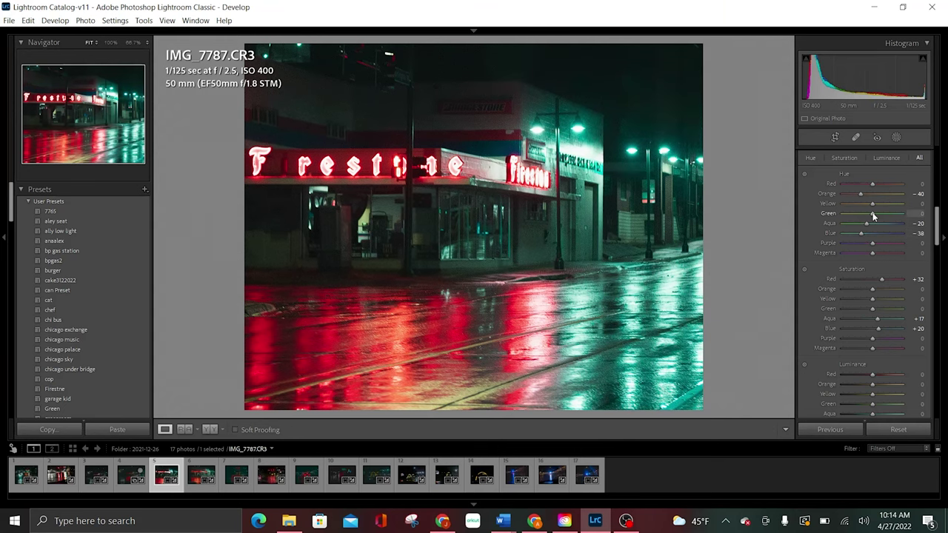
- Shift the aqua hue to -37 and raise HSL saturation to orange +38, aqua +43 and blue +95
drag(869, 221, 865, 227)
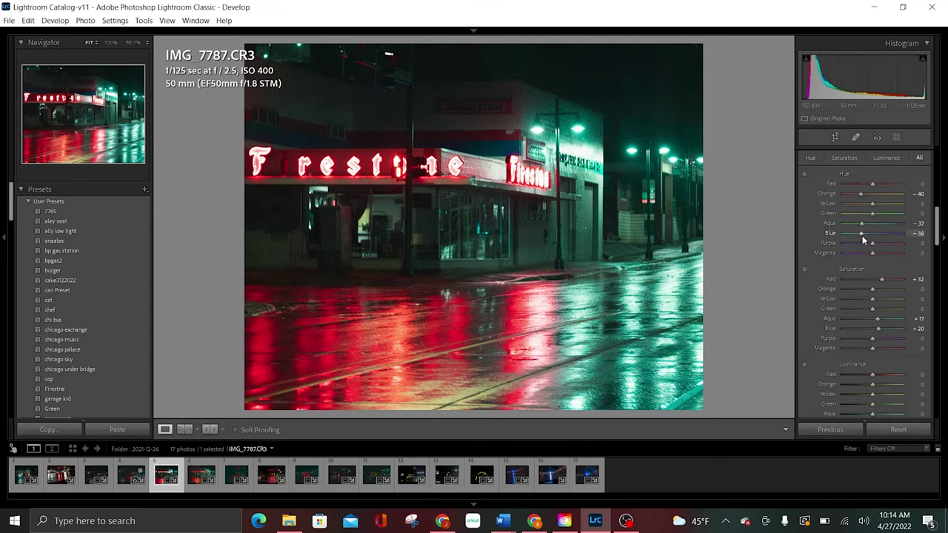
drag(878, 318, 922, 322)
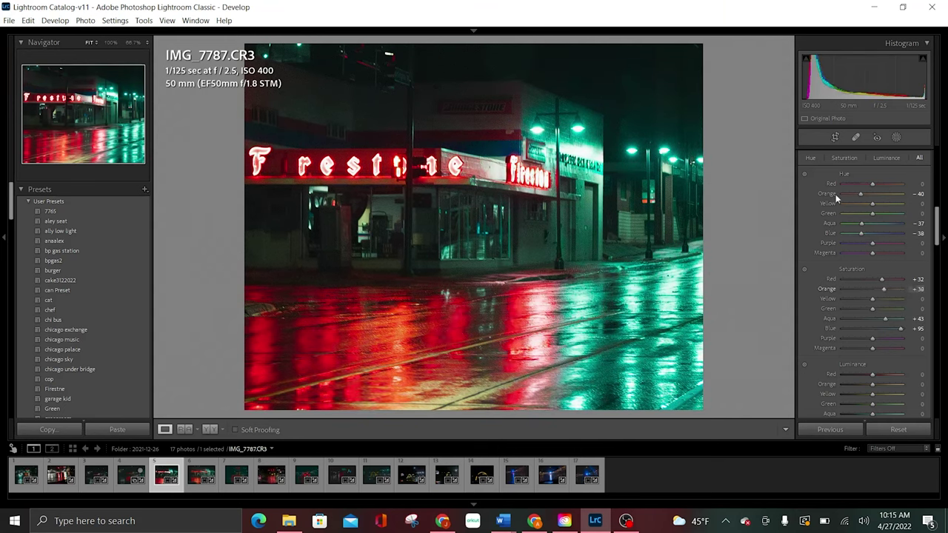
- Enlarge the crop so more of the street and sky around the storefront is included
click(835, 137)
drag(598, 114, 604, 95)
key(Return)
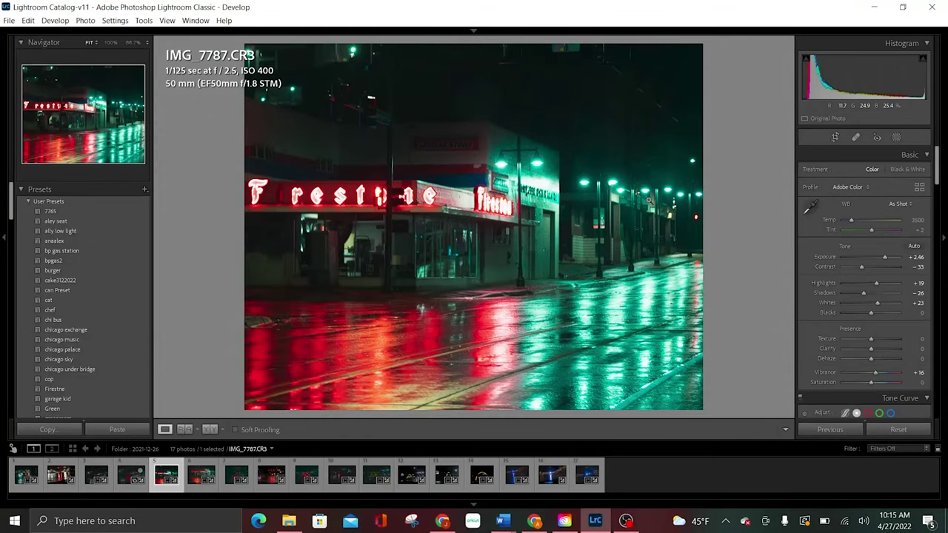